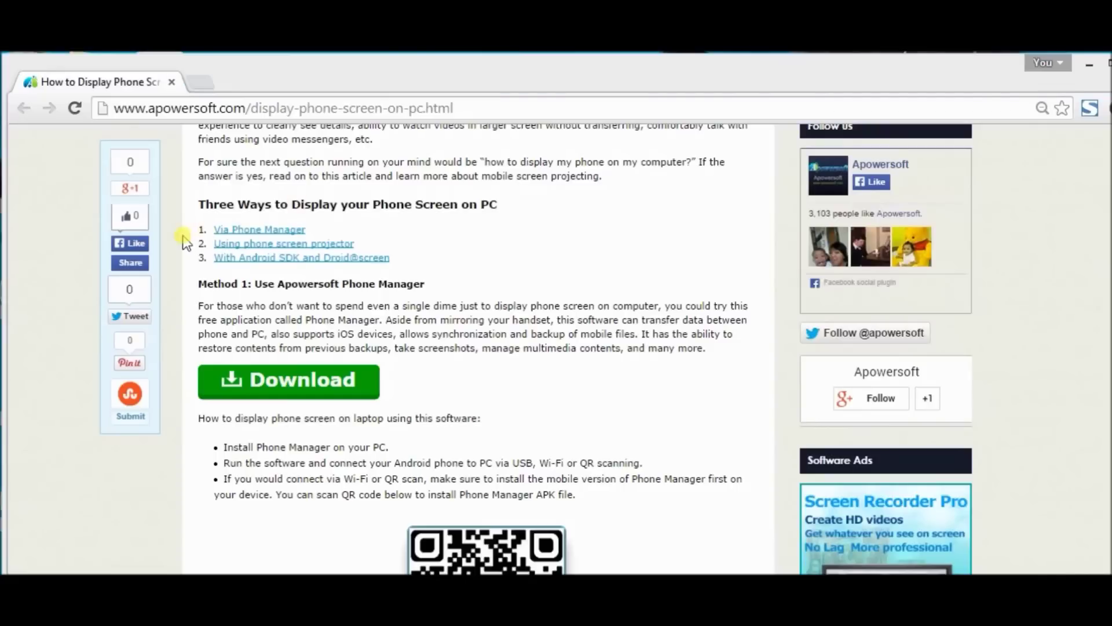
Highlight the Method 1 heading and Download button, then minimize the browser to reveal the desktop
left_click_drag(188, 270, 446, 296)
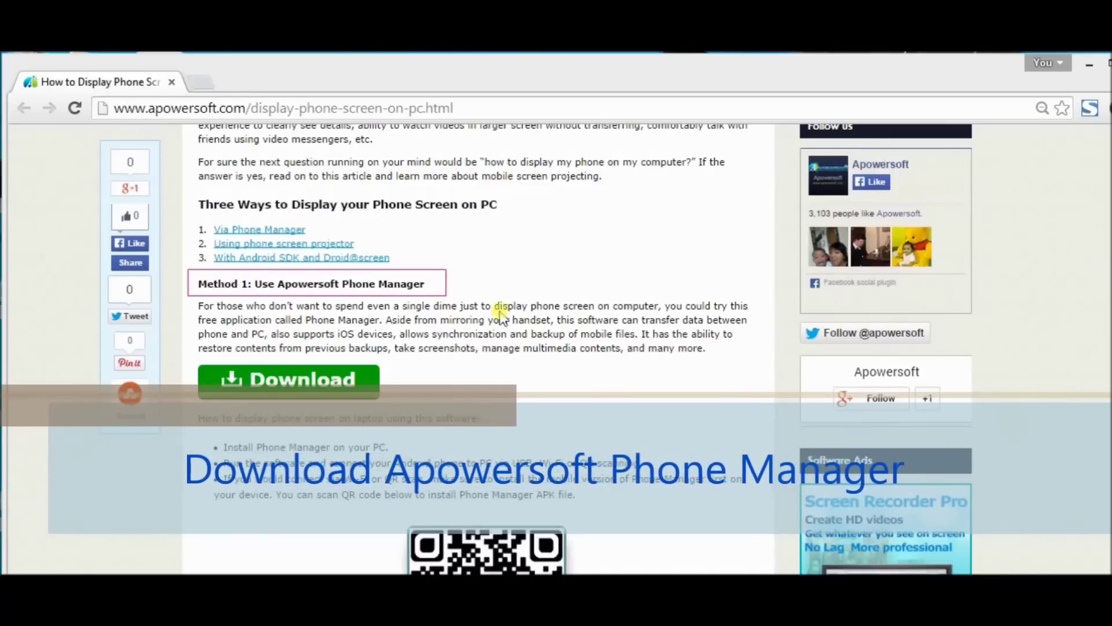
mouse_move(510, 384)
left_mouse_down()
mouse_move(416, 377)
mouse_move(336, 395)
left_mouse_up()
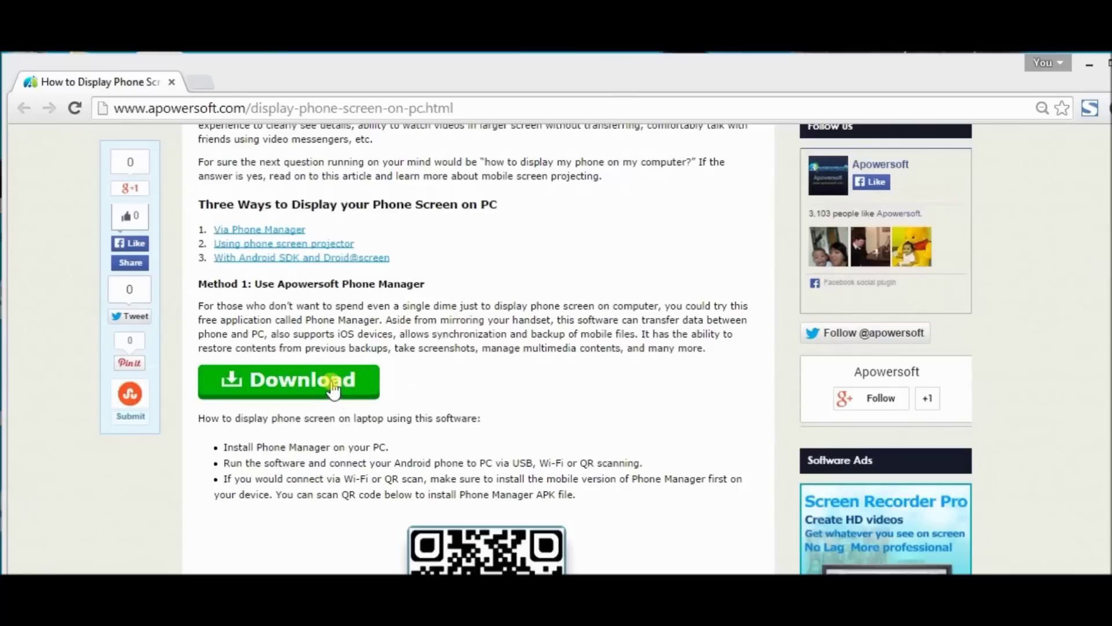
left_click(1092, 68)
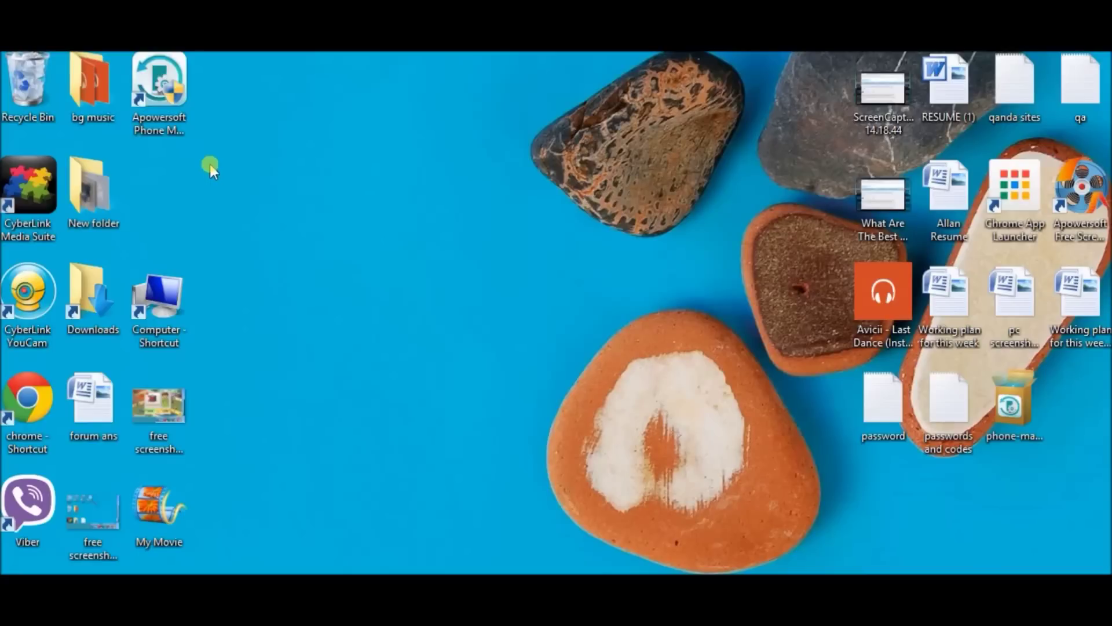
Launch Phone Manager and dismiss the MSVCR80.dll error, file association and connection guide prompts
left_click(179, 114)
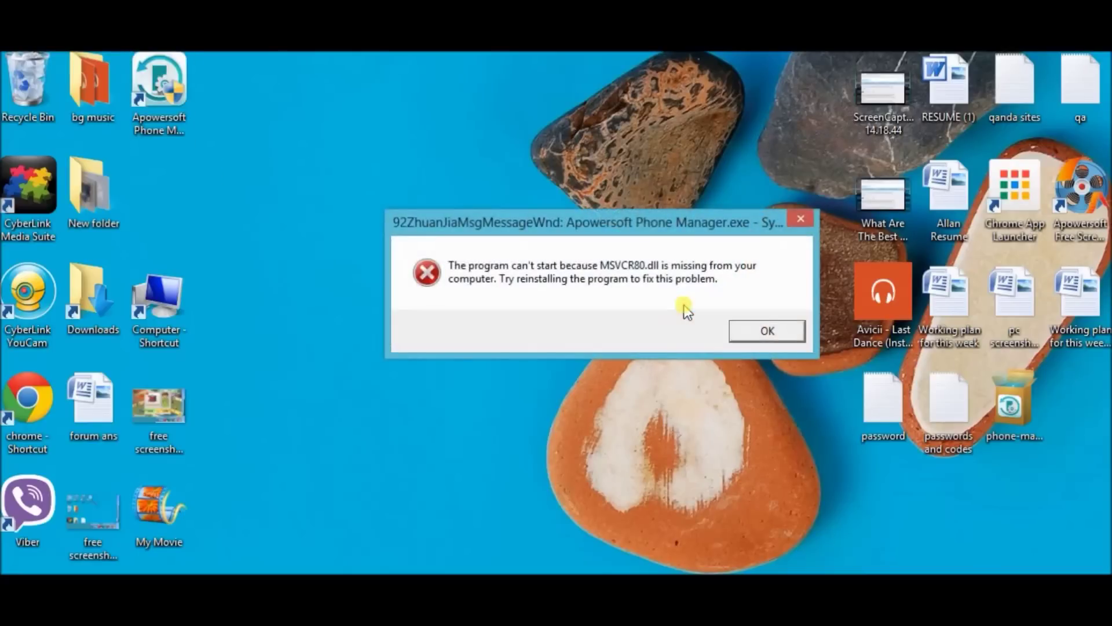
left_click(777, 336)
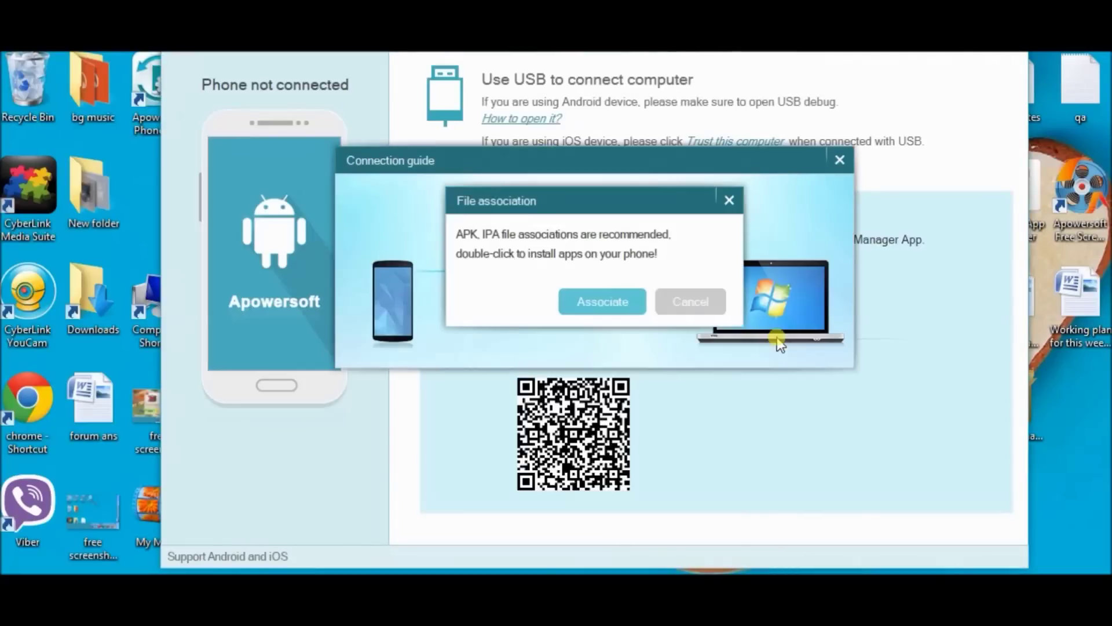
left_click(728, 201)
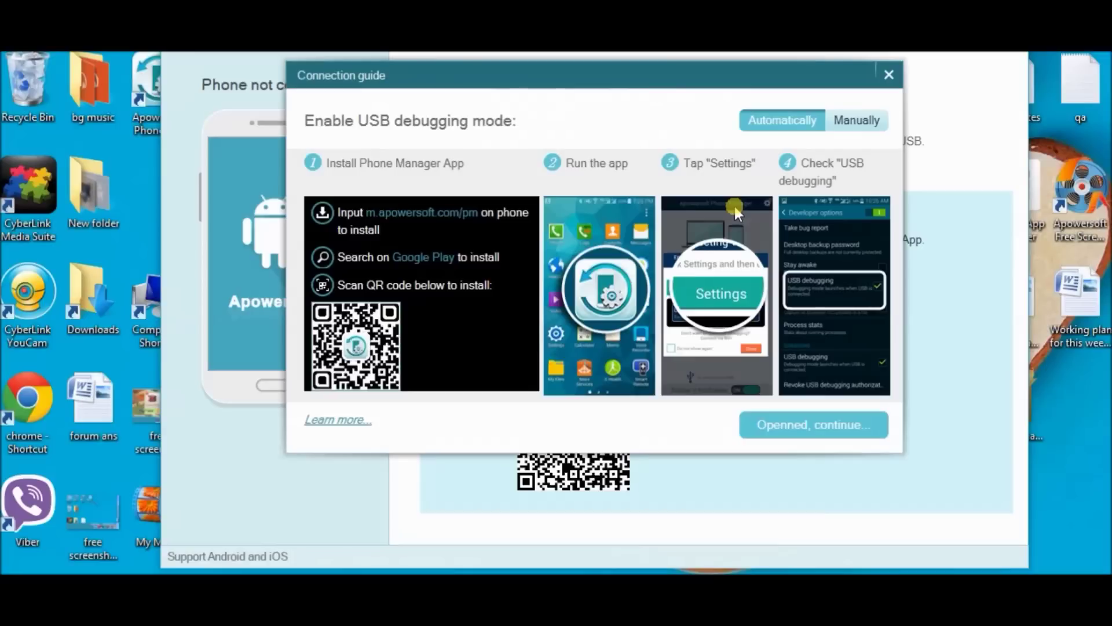
left_click(859, 122)
left_click(888, 75)
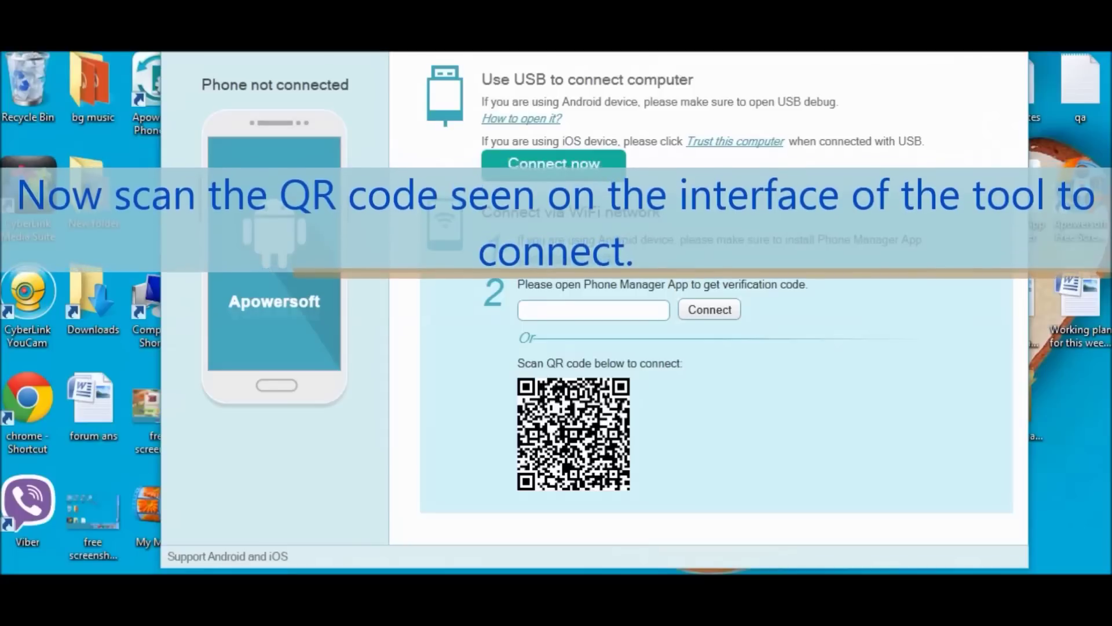
mouse_move(511, 352)
left_mouse_down()
mouse_move(580, 371)
mouse_move(692, 373)
left_mouse_up()
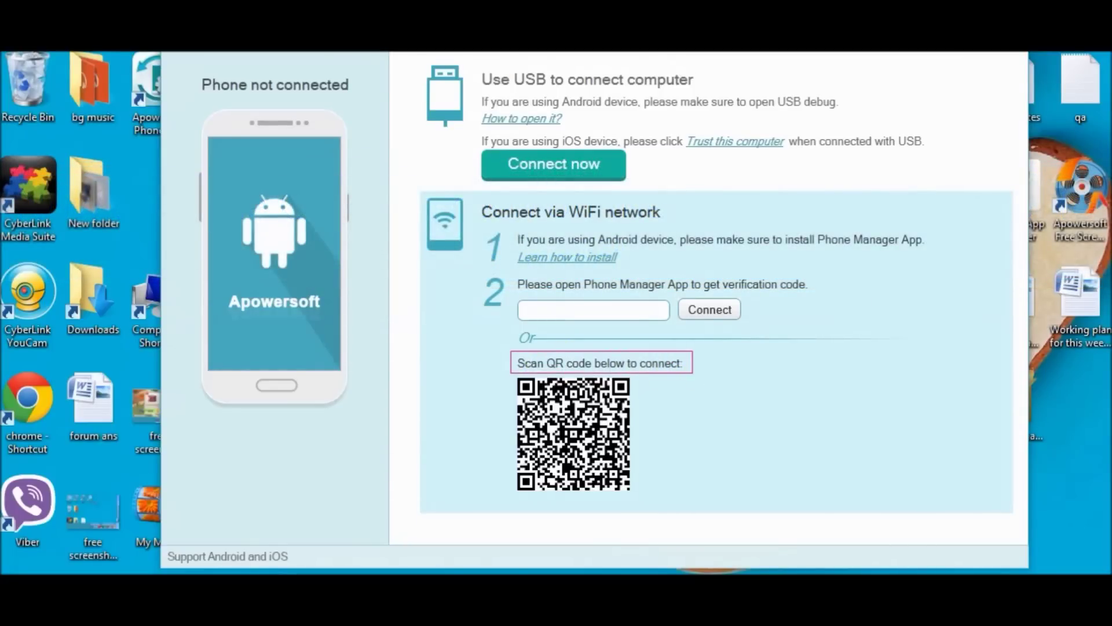
Connect the IM-A850K over WiFi by scanning the 'Connect via WiFi network' QR code
left_click_drag(768, 445, 603, 426)
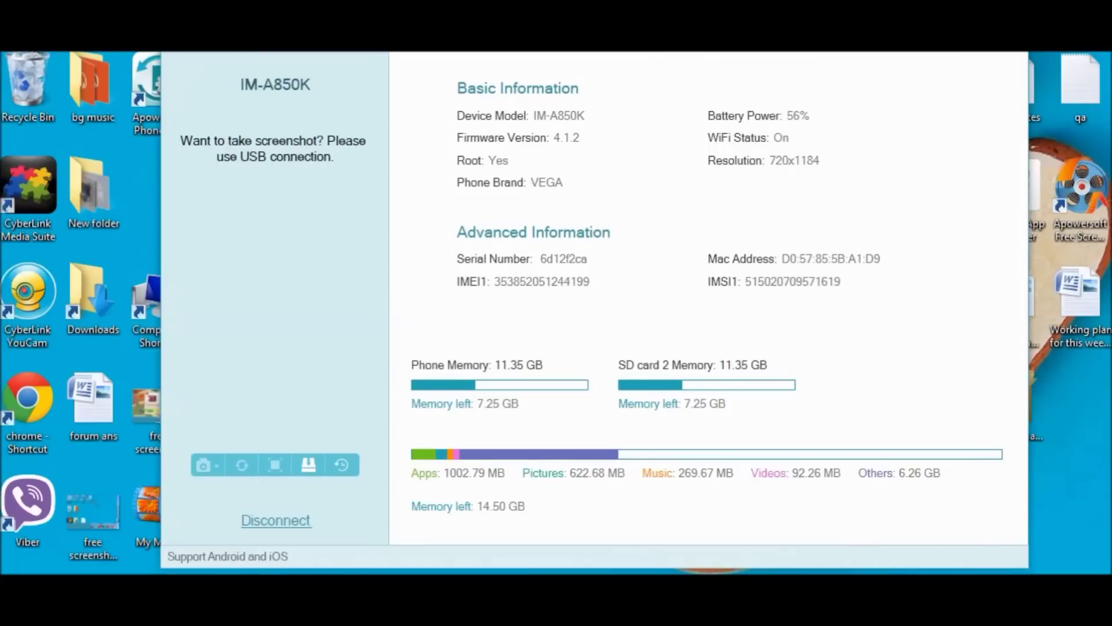
Mark up the device details, delete the New Message alert, and drag the window down fully into view
left_click_drag(454, 103, 597, 124)
left_click_drag(447, 168, 588, 196)
left_click_drag(664, 93, 902, 193)
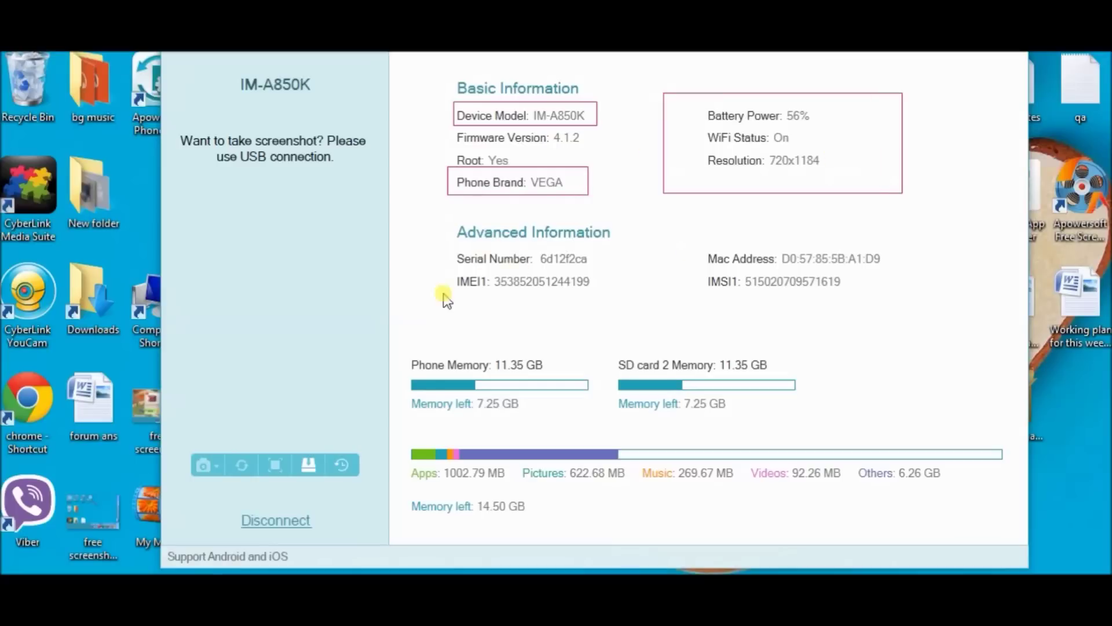
left_click_drag(412, 335, 576, 429)
left_click_drag(616, 341, 908, 413)
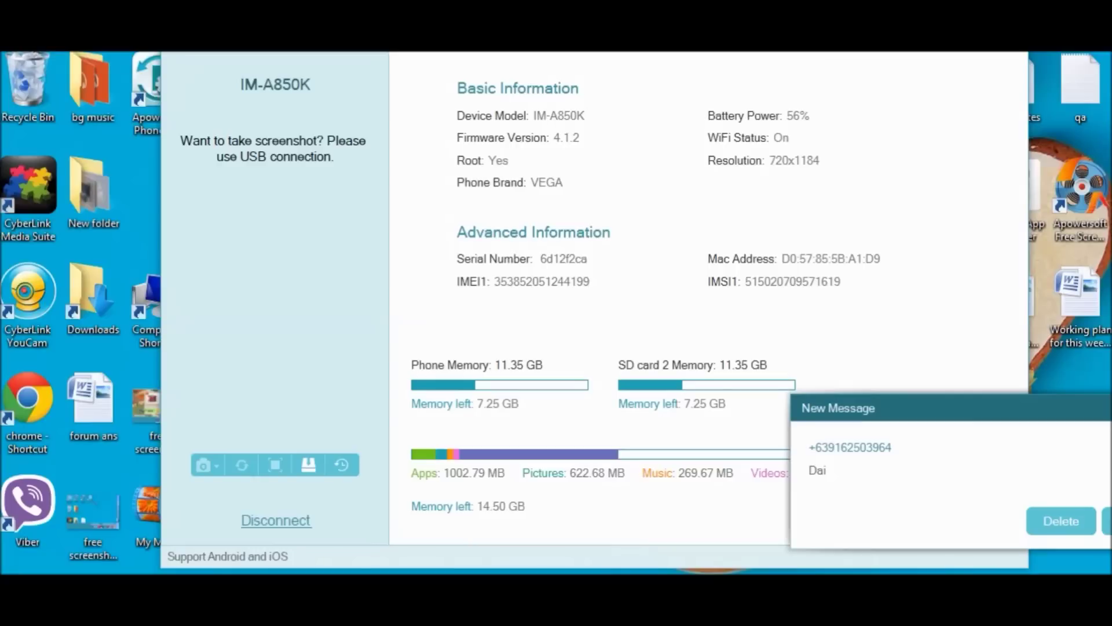
left_click(1084, 523)
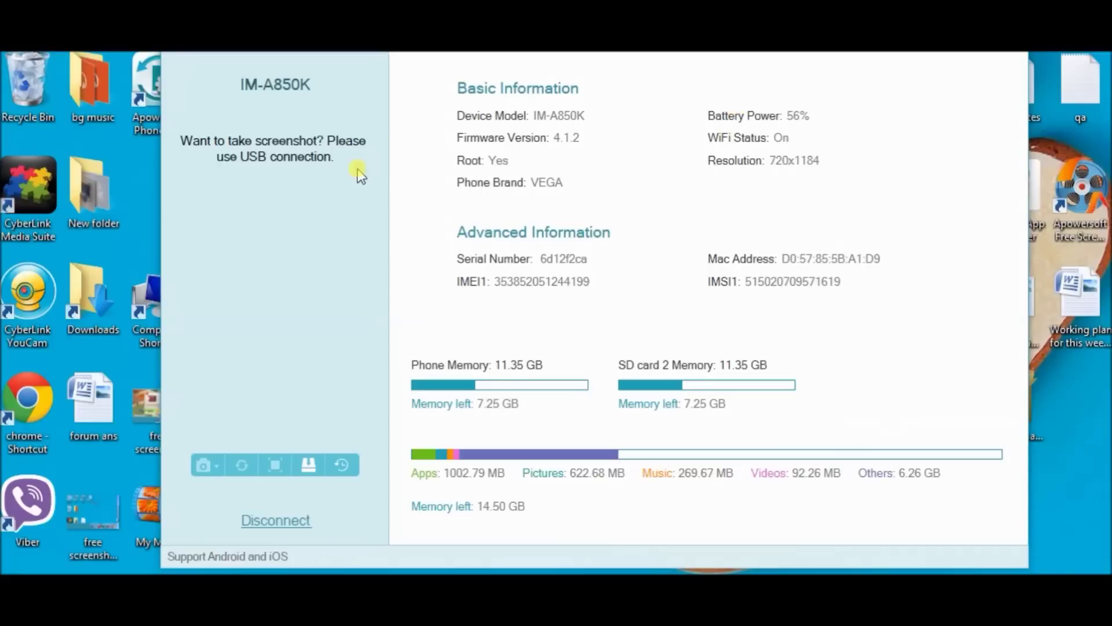
left_click_drag(874, 1, 846, 69)
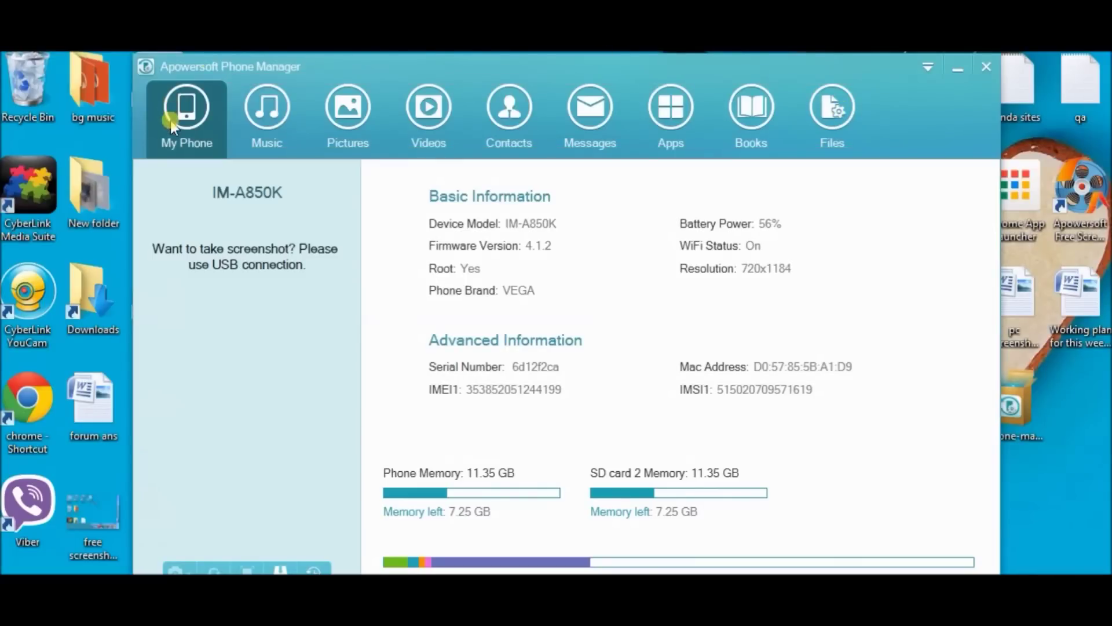
Open the Music library and tick 'Bruno Mars - When I Was Your Man [Official Video]'
left_click(275, 124)
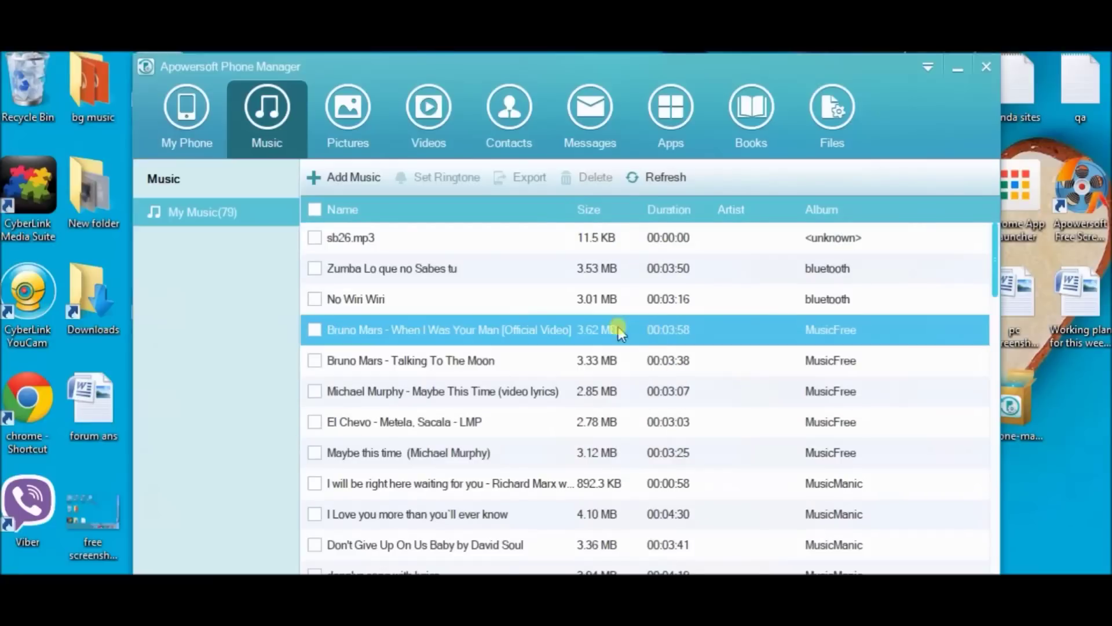
left_click(546, 331)
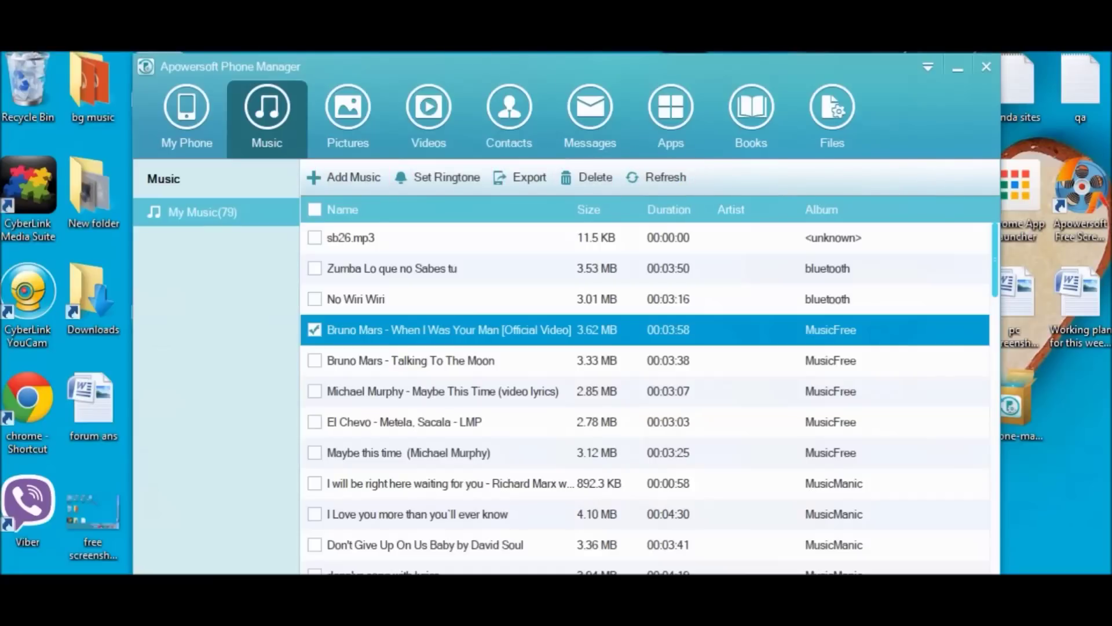
Adjust the song selection so only the Bruno Mars track stays ticked, unticking the Zumba song
left_click(467, 179)
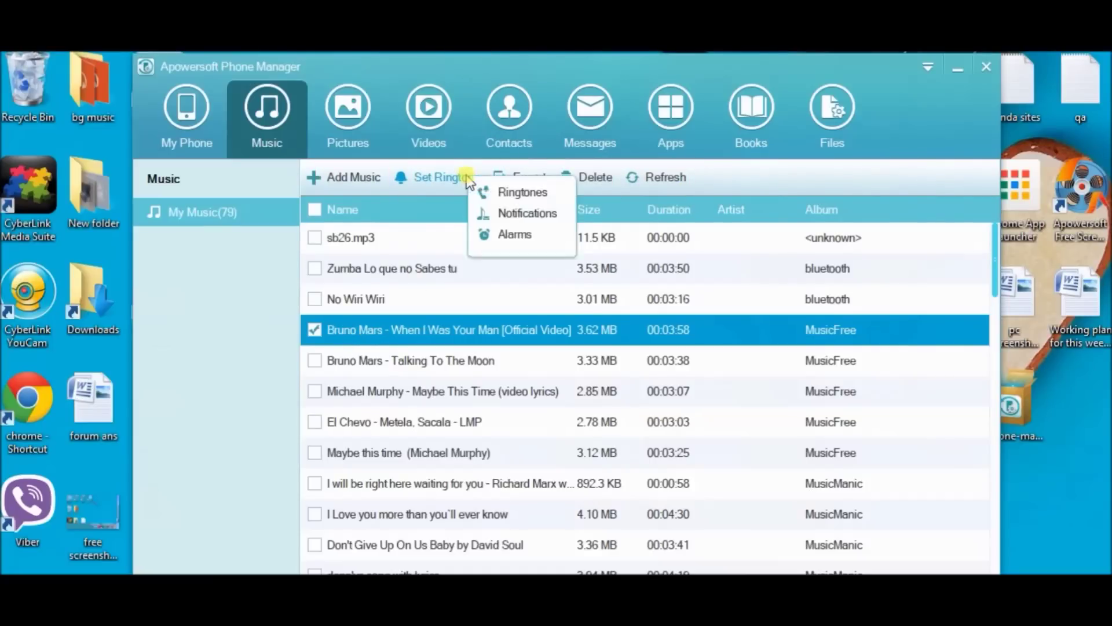
left_click(512, 257)
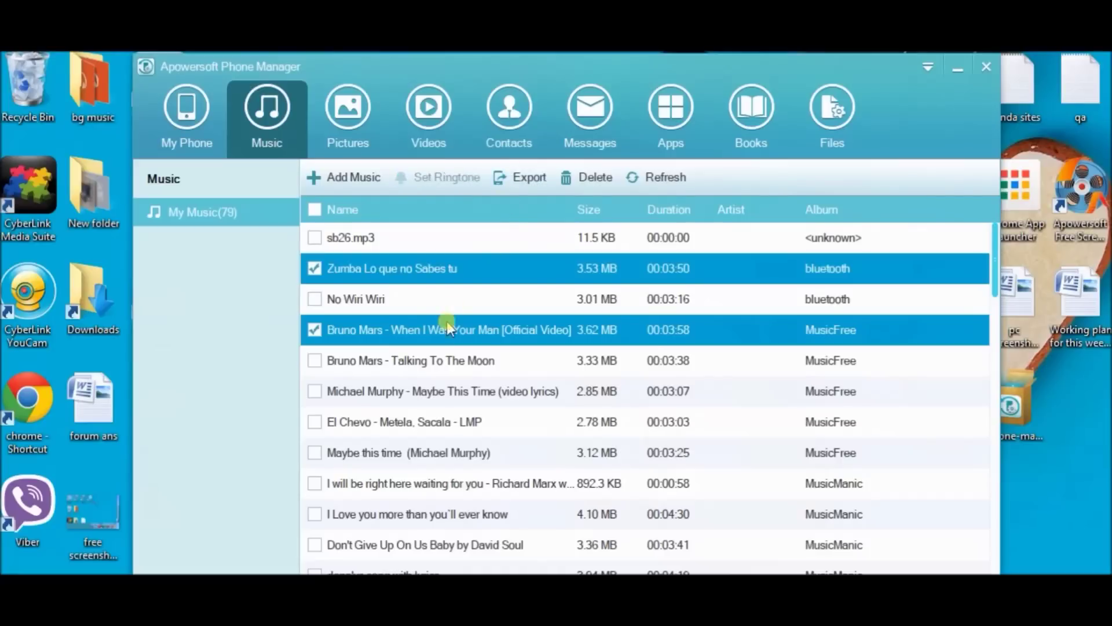
left_click(397, 268)
Export the Bruno Mars song to the zumba folder and acknowledge the success message
left_click(516, 182)
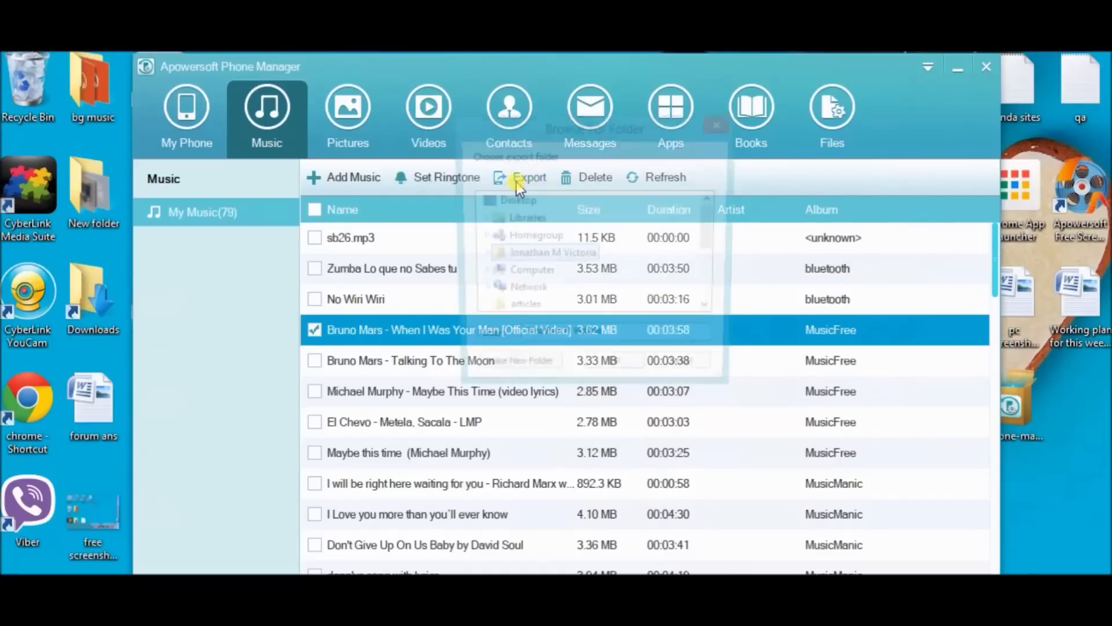
left_click_drag(708, 235, 714, 296)
left_click(500, 293)
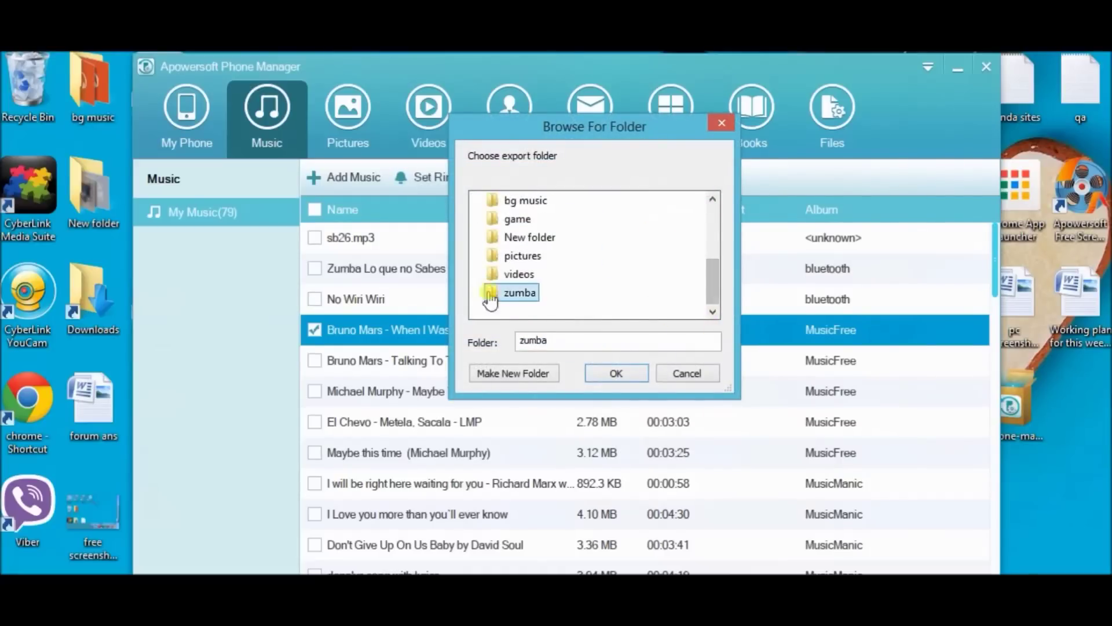
left_click(613, 375)
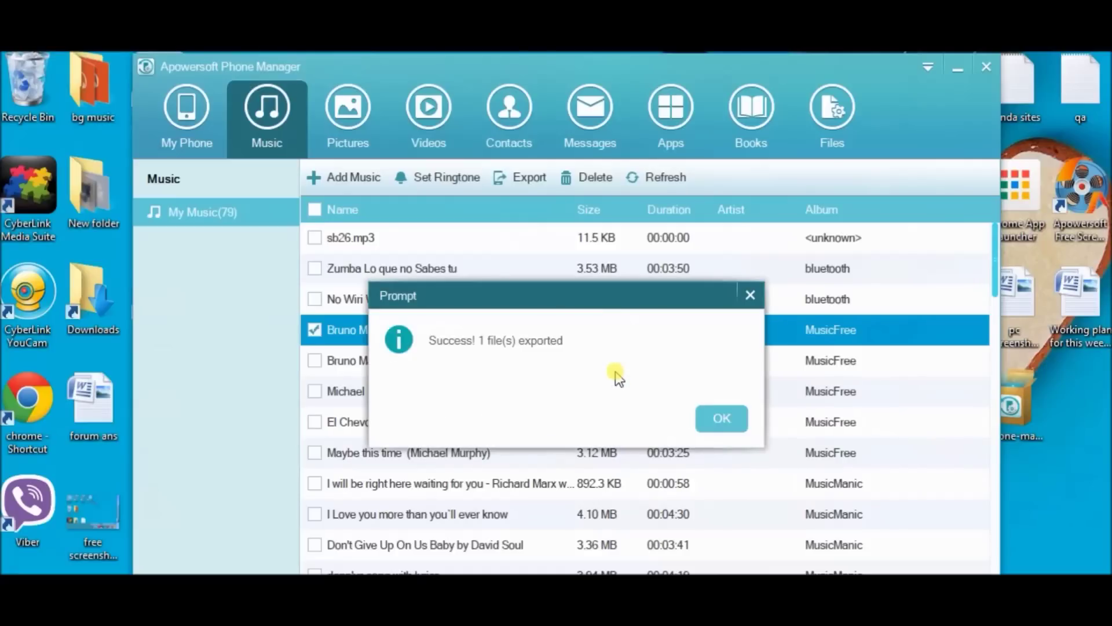
left_click(746, 419)
Minimize Phone Manager and open the desktop zumba folder to confirm the exported MP3
left_click(958, 67)
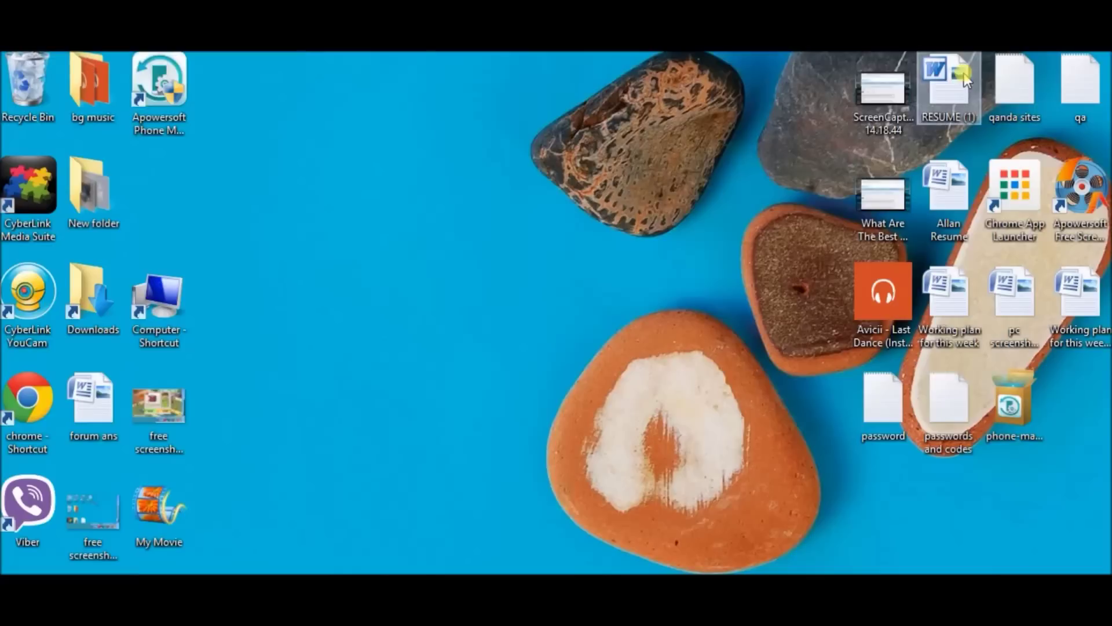
left_click_drag(941, 457, 814, 124)
double_click(804, 109)
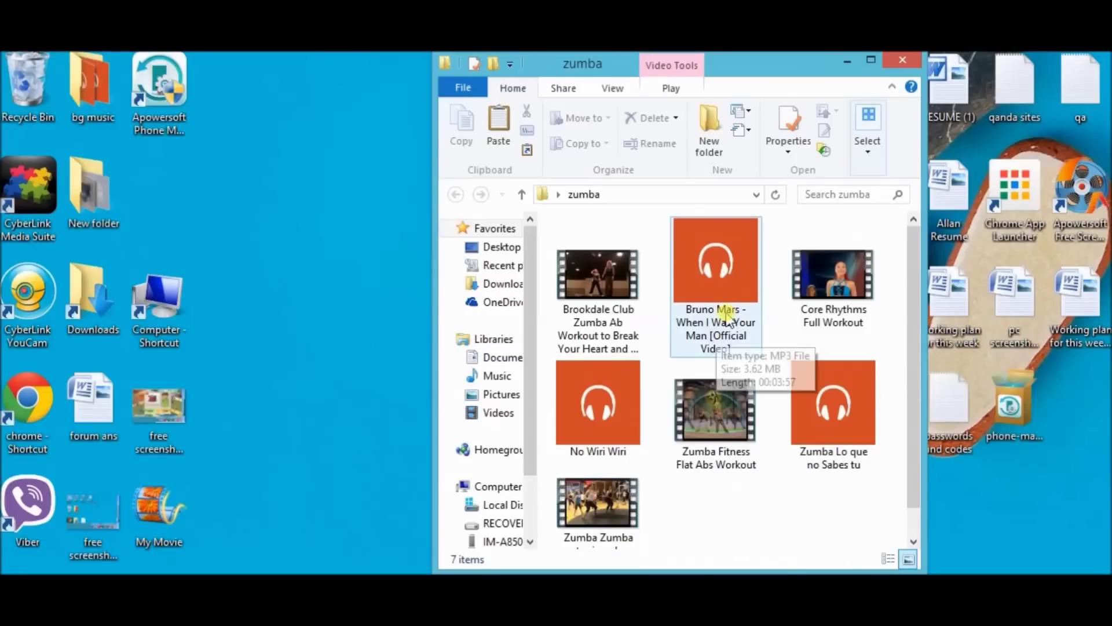
Return from Explorer to Phone Manager and open the phone's 301 pictures
left_click(850, 62)
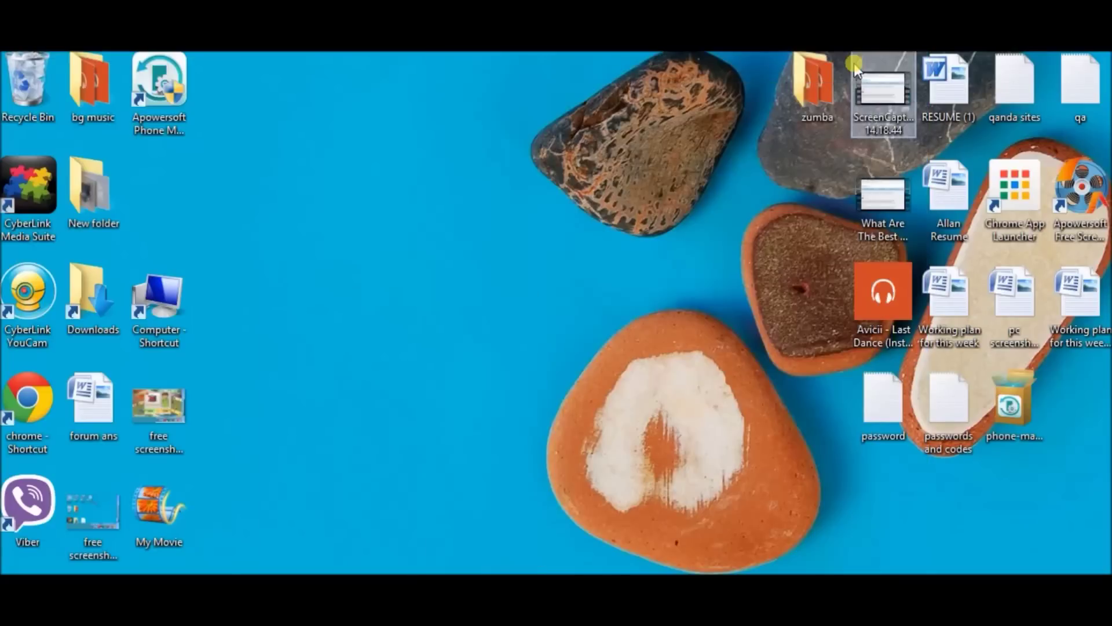
left_click(372, 574)
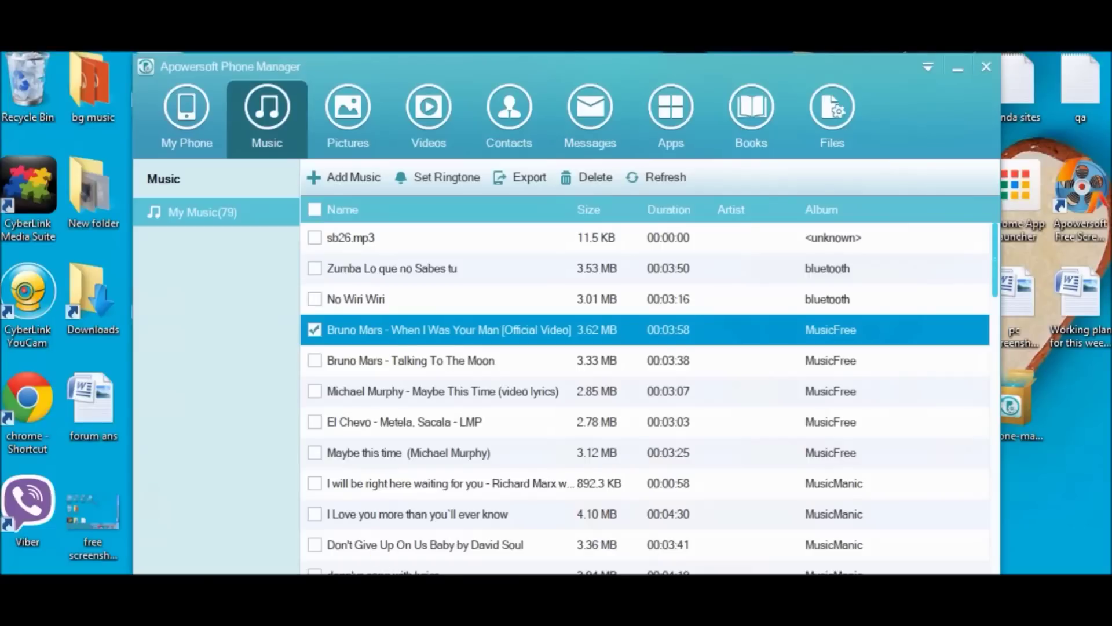
left_click(360, 142)
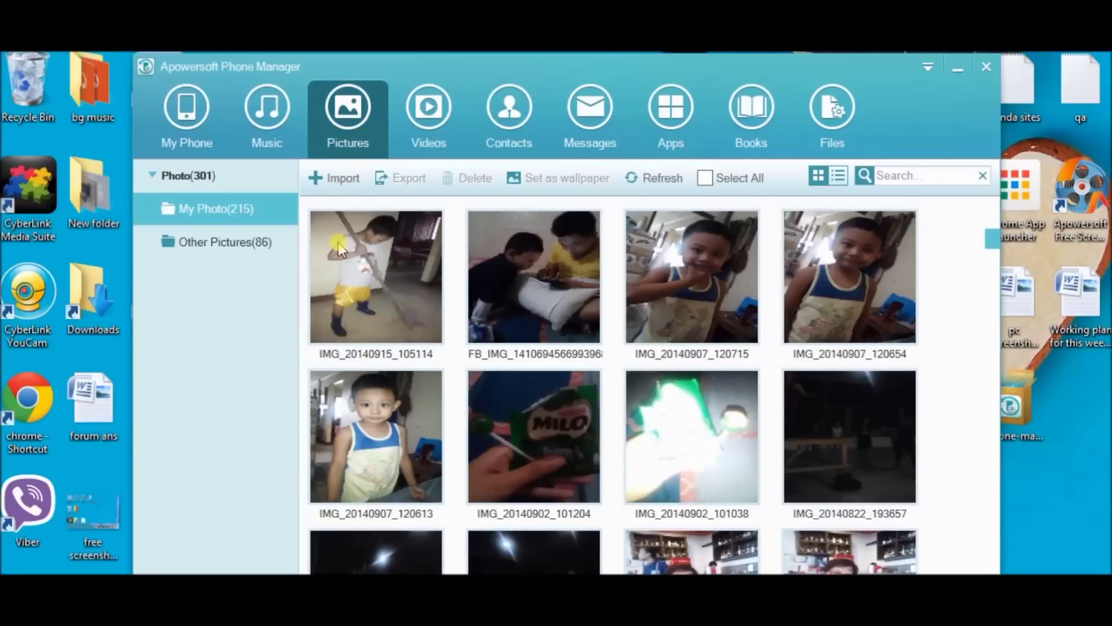
Tick the photo of two boys playing in My Photo, then switch to Videos
left_click(562, 246)
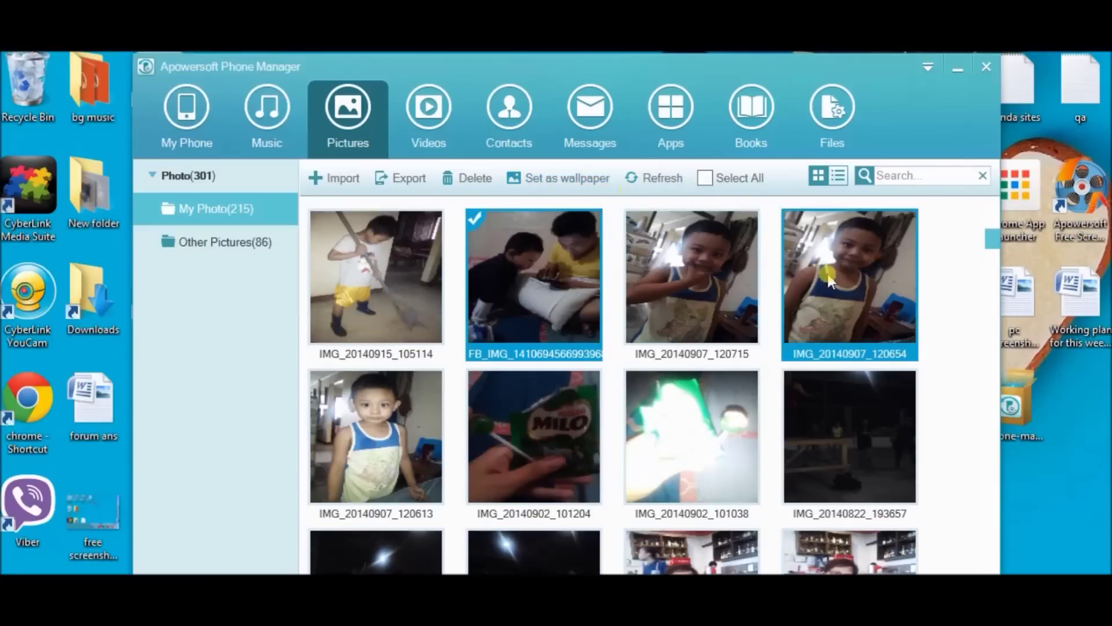
left_click(425, 130)
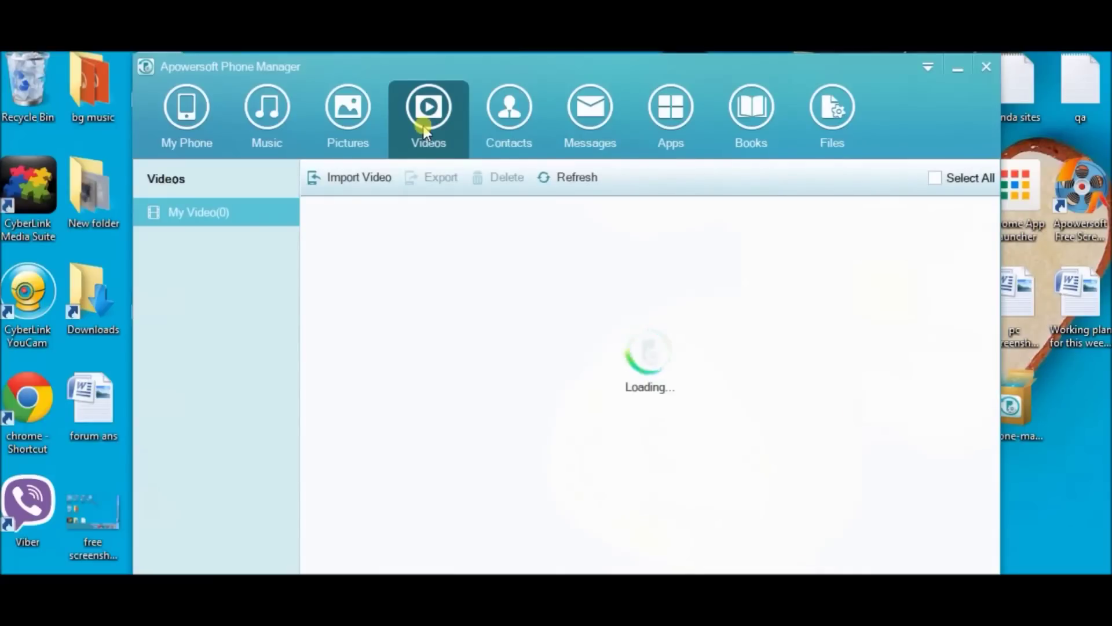
Flip between Contacts and Videos, then open the Messages conversation list
left_click(502, 133)
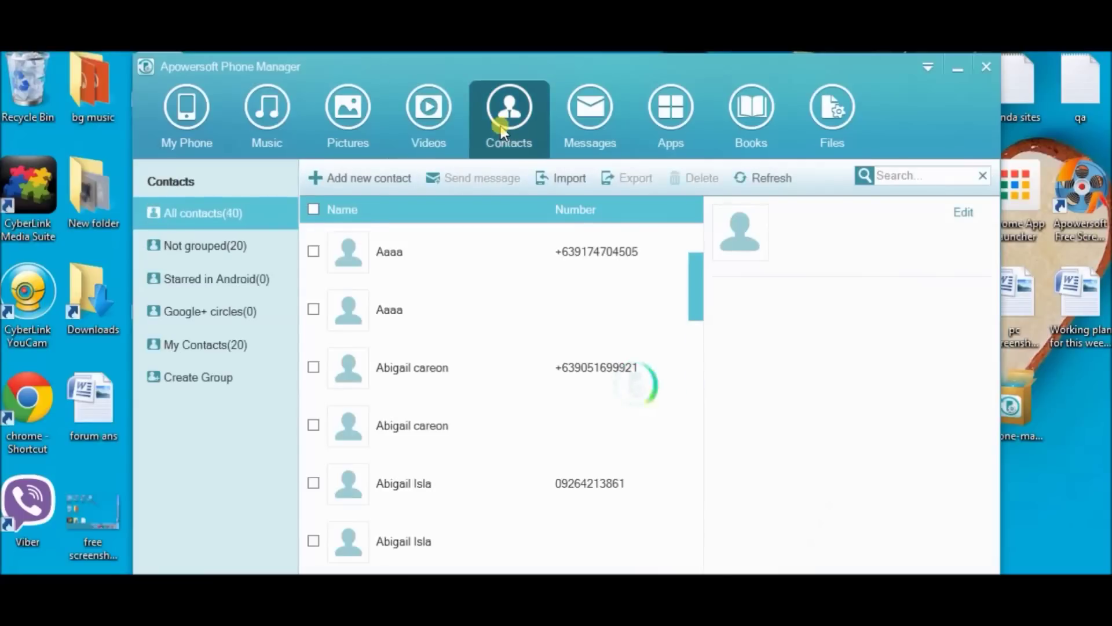
left_click(433, 139)
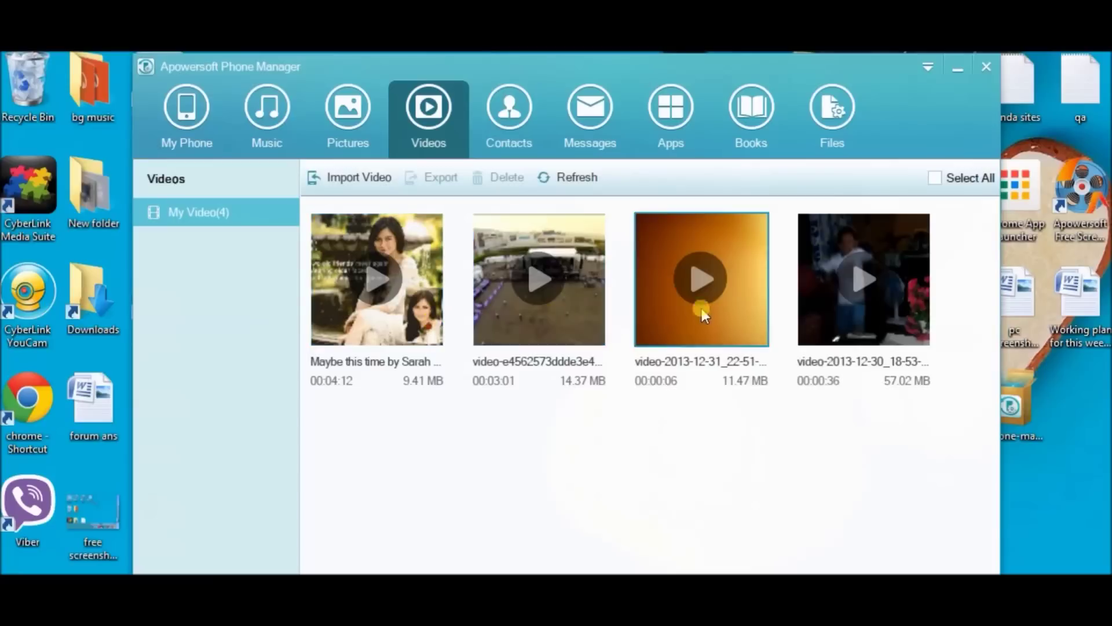
left_click(516, 133)
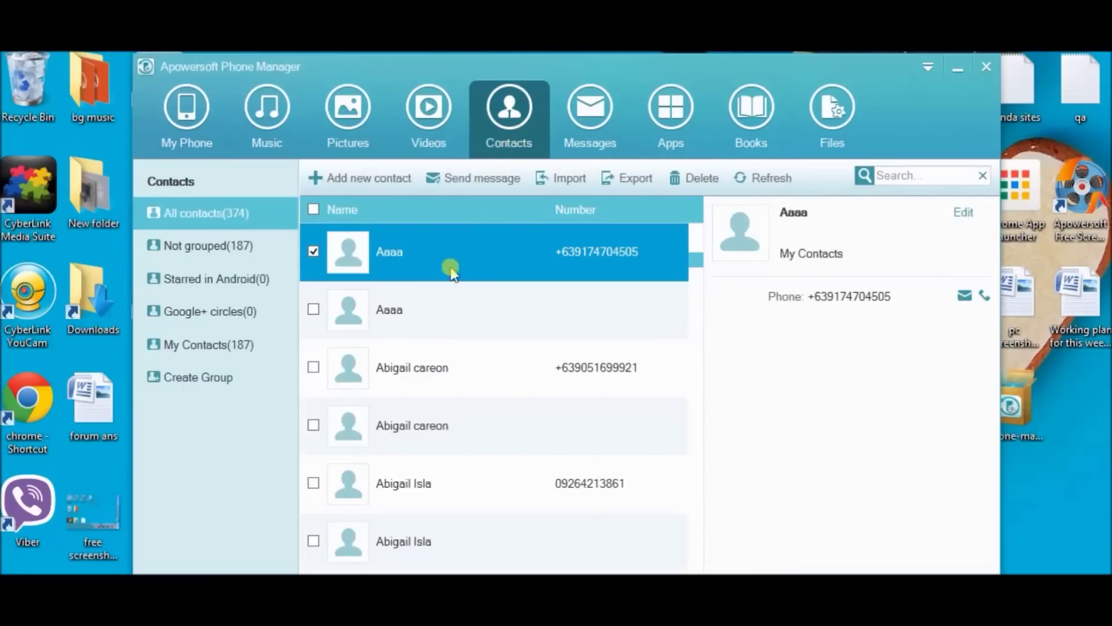
left_click(587, 111)
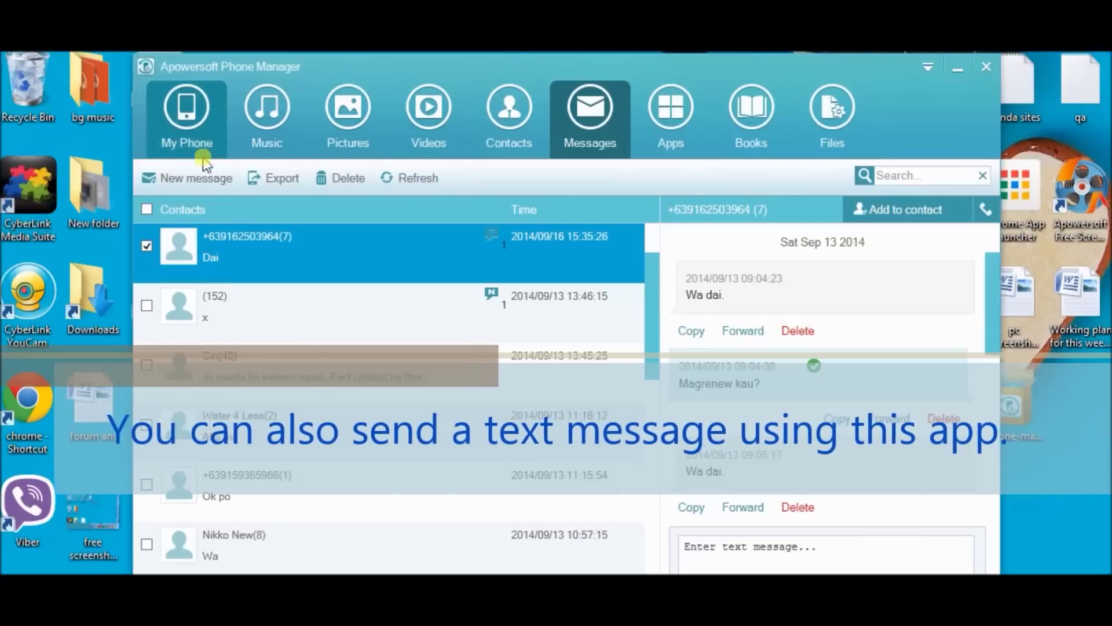
Start a new text message addressed to the user's own contact chosen from Contacts
left_click(197, 176)
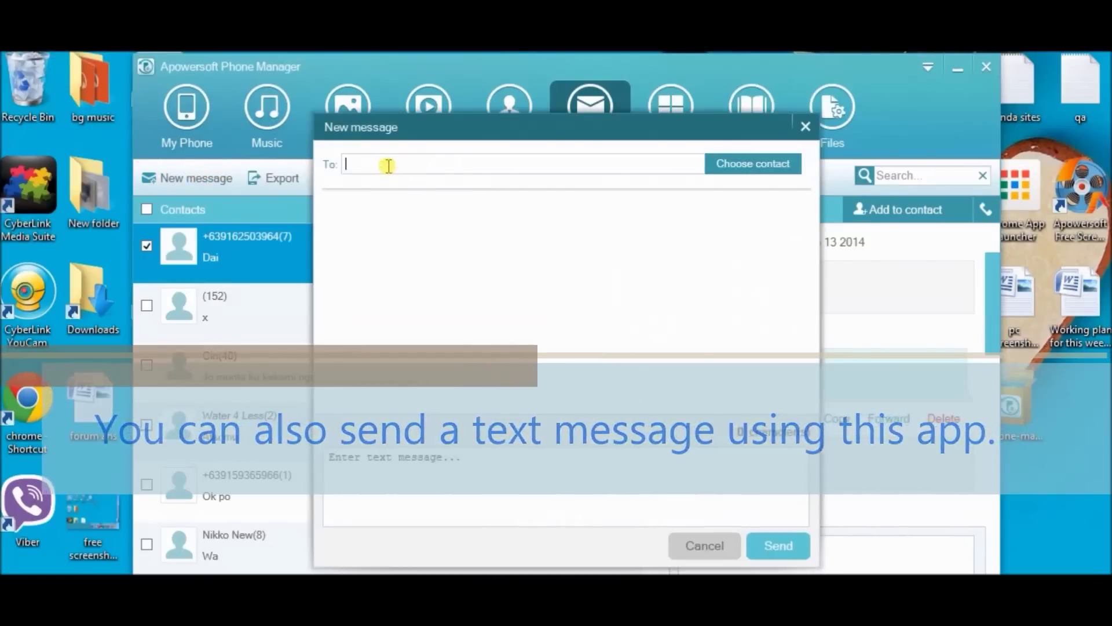
left_click(731, 166)
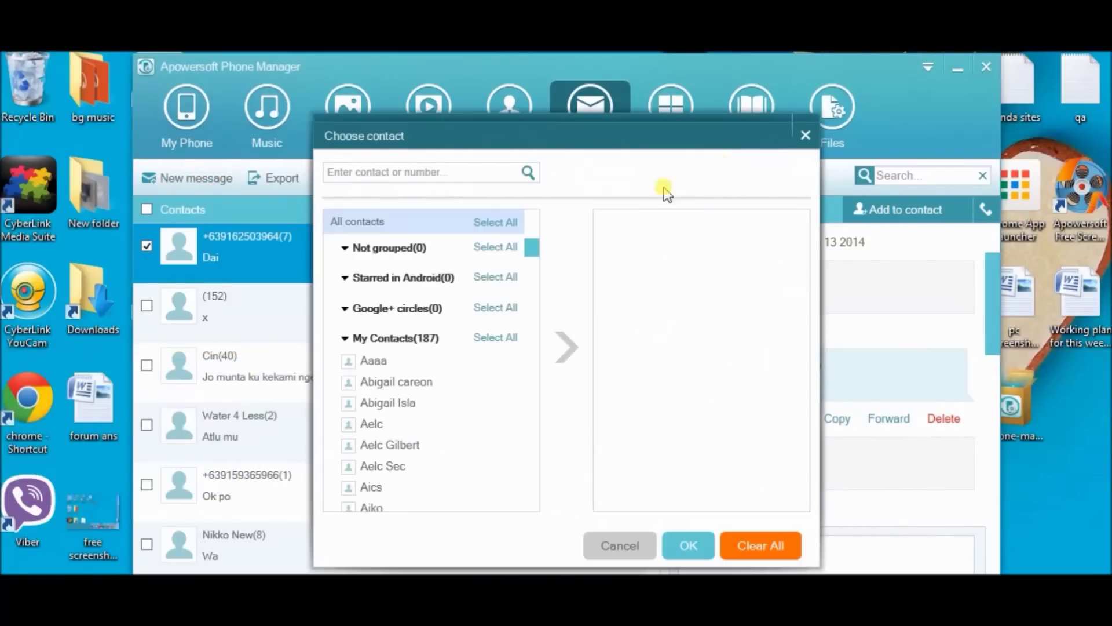
left_click(427, 361)
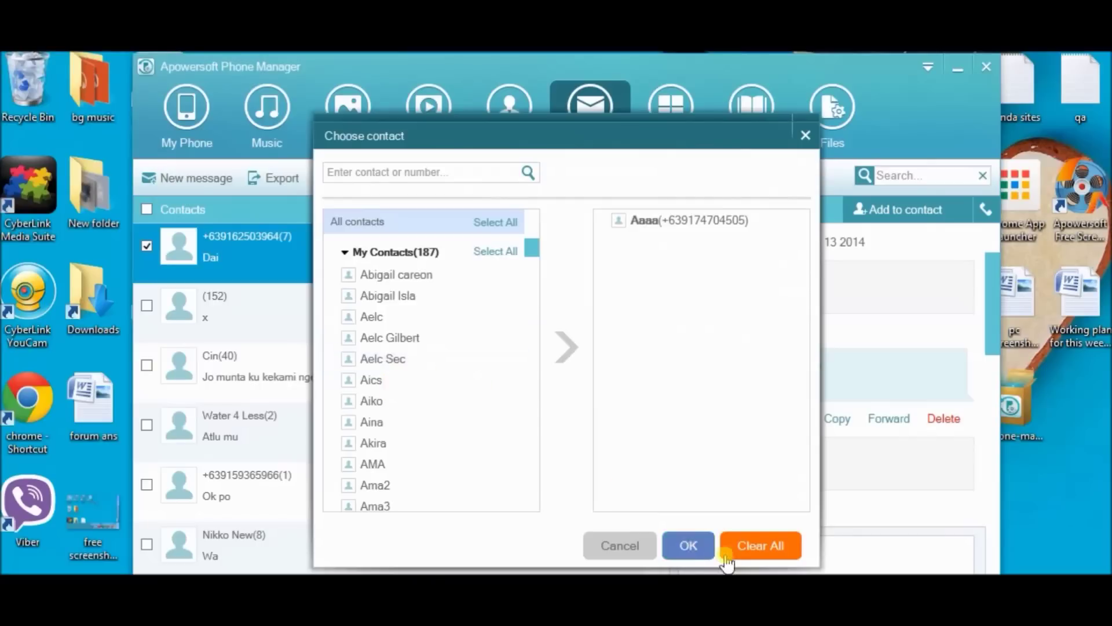
left_click(679, 547)
Type 'hello! I sent this message to my own number :)' and send it
left_click(513, 497)
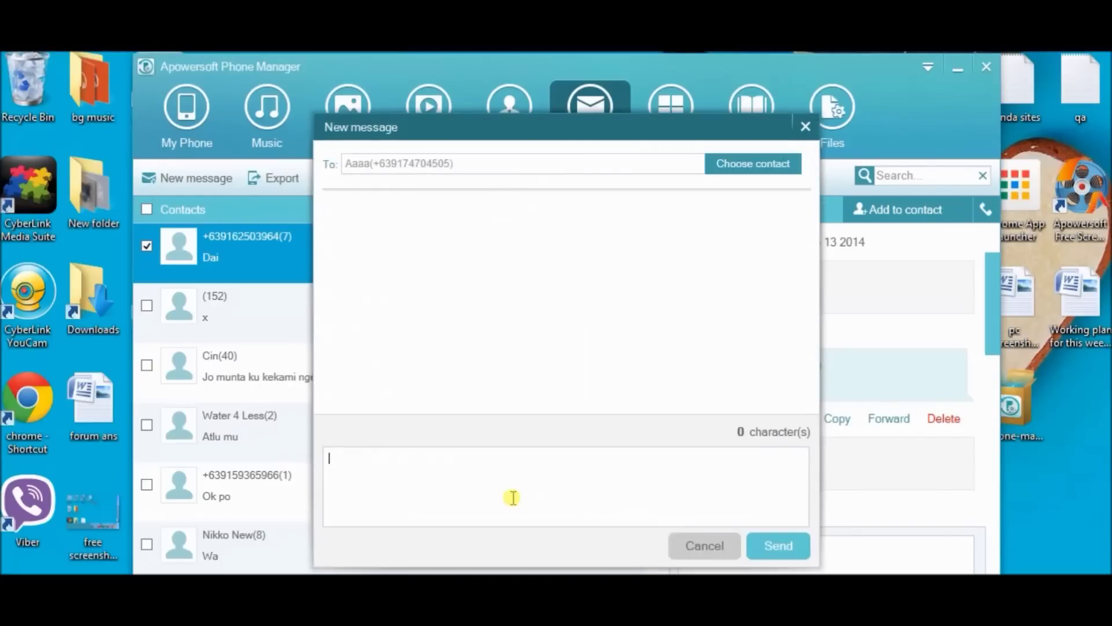
type("hello! I sent this mes")
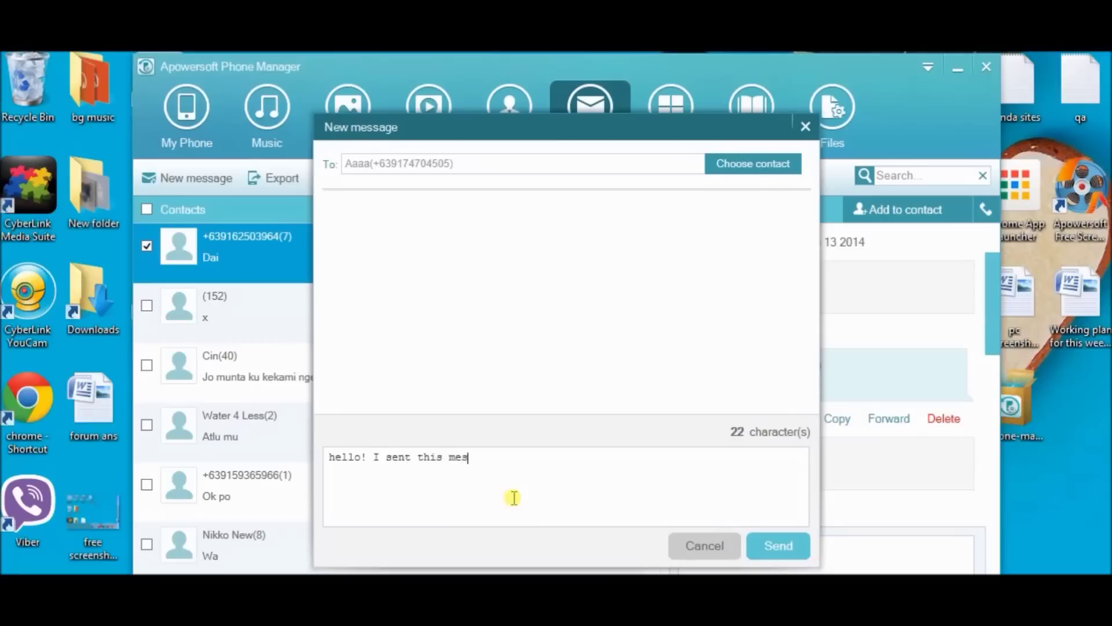
type("sage to my own number :)")
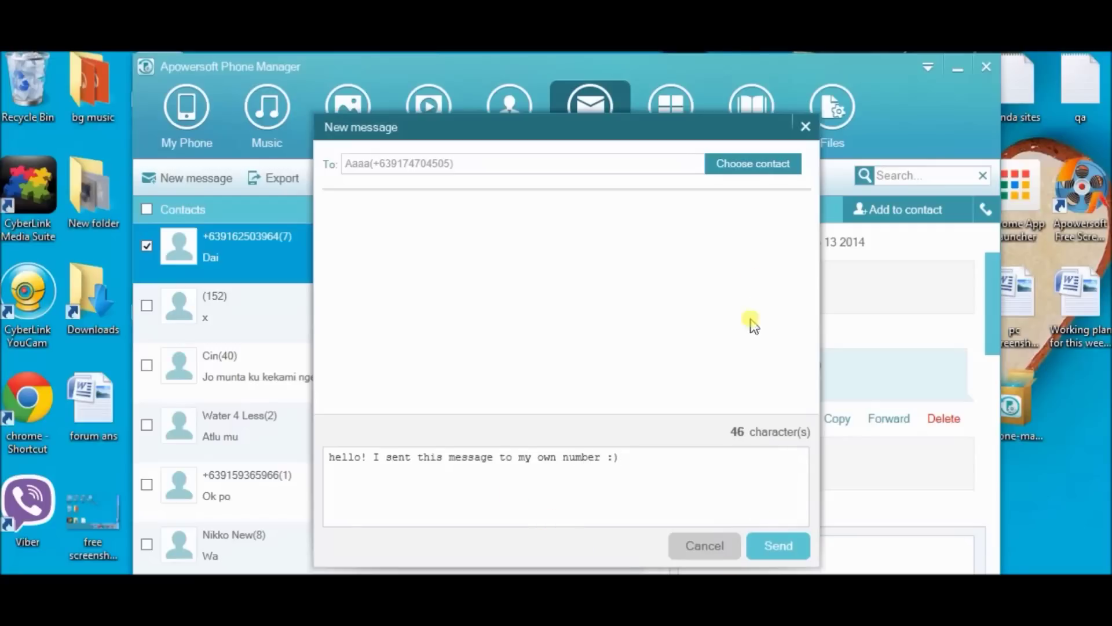
left_click(778, 547)
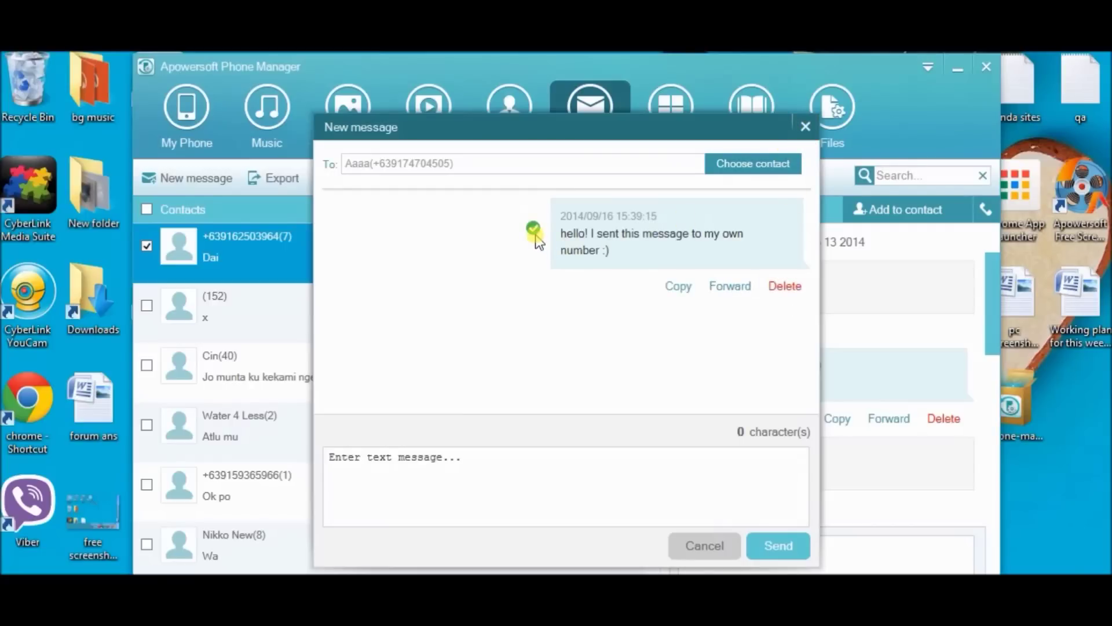
Close the message window, view the (152) conversation, review the installed apps, then show Books
left_click(806, 127)
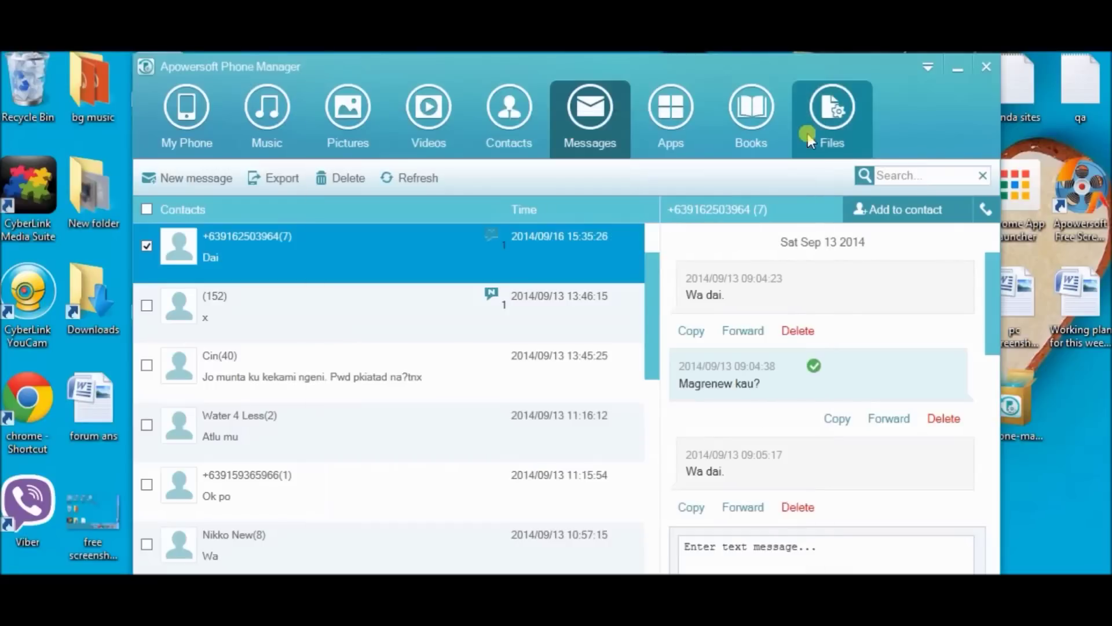
left_click(435, 323)
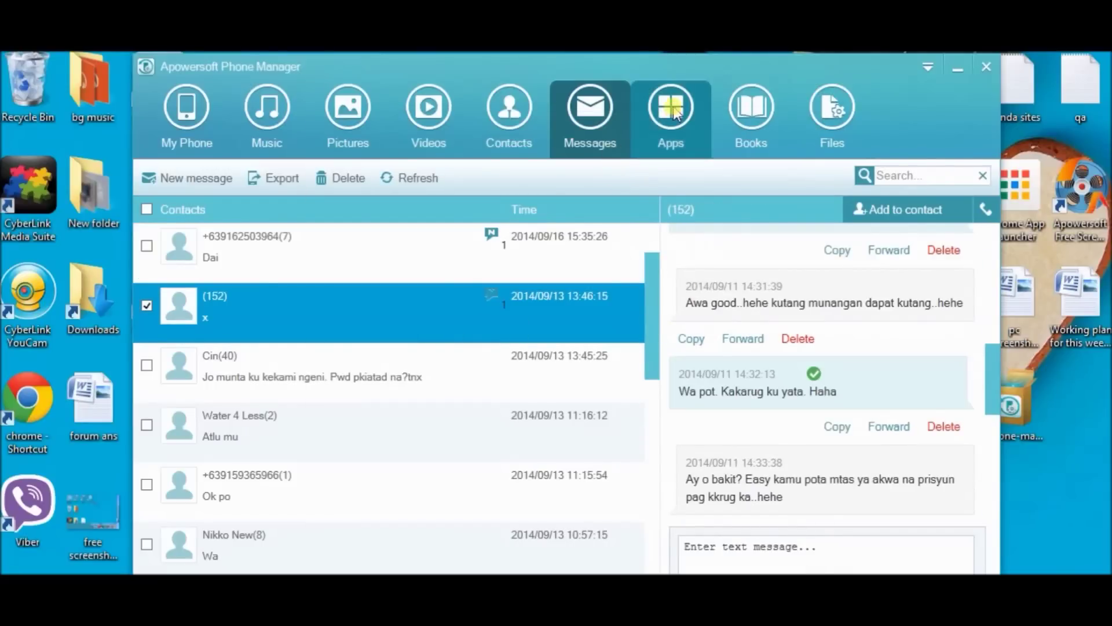
left_click(675, 114)
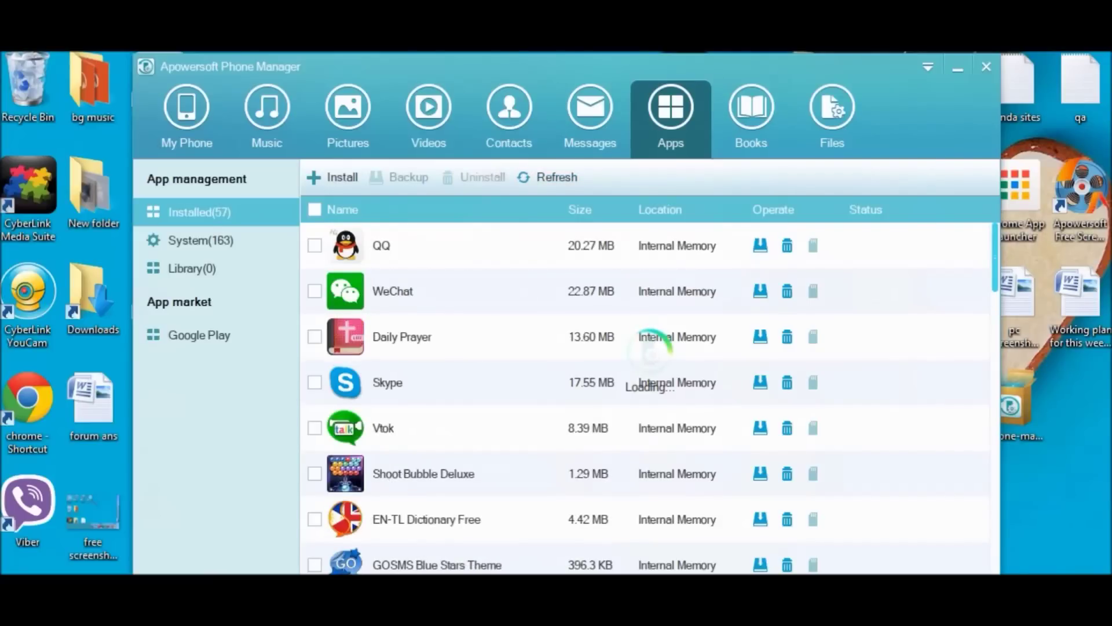
mouse_move(308, 165)
left_mouse_down()
mouse_move(470, 209)
mouse_move(639, 212)
mouse_move(637, 201)
left_mouse_up()
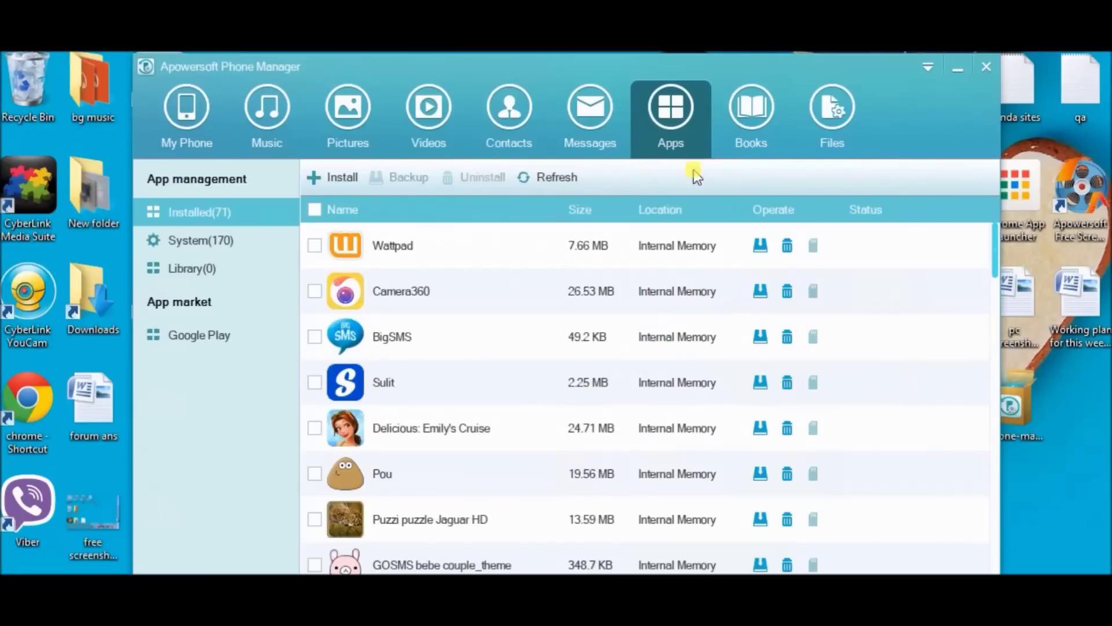
left_click(746, 134)
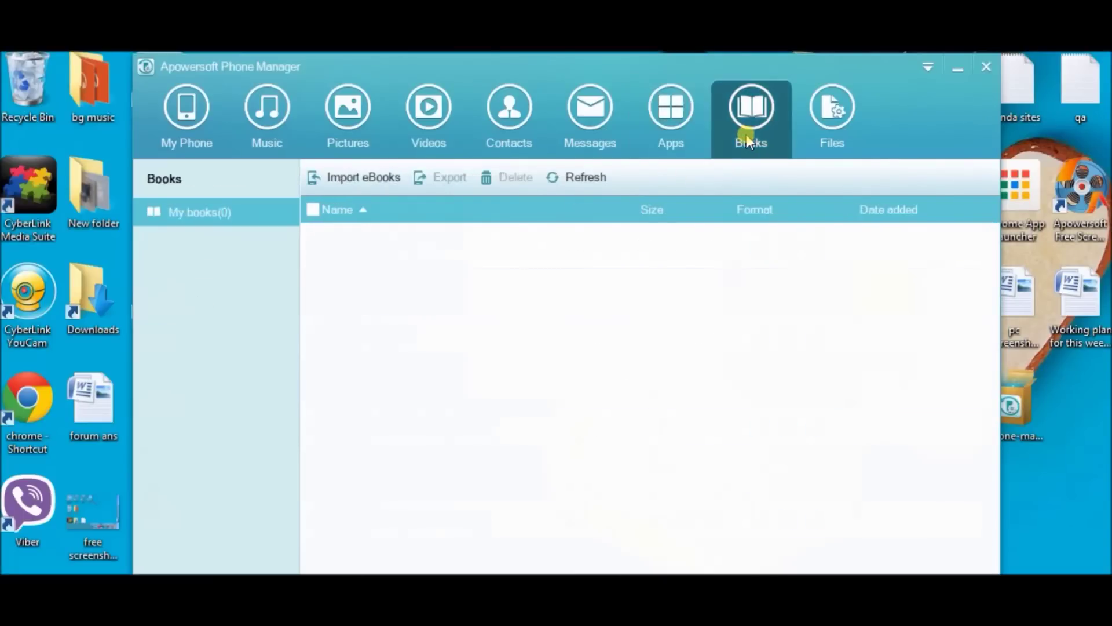
Browse the phone's files on mobile memory, SD Card and External SD Card, then return to My Phone
left_click(825, 119)
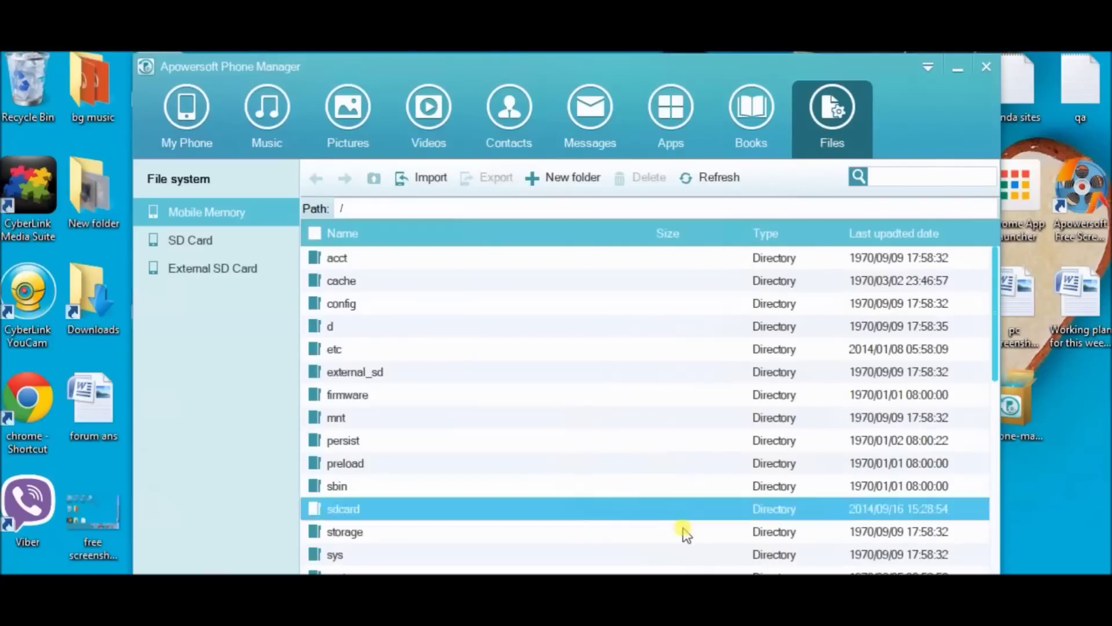
left_click(279, 245)
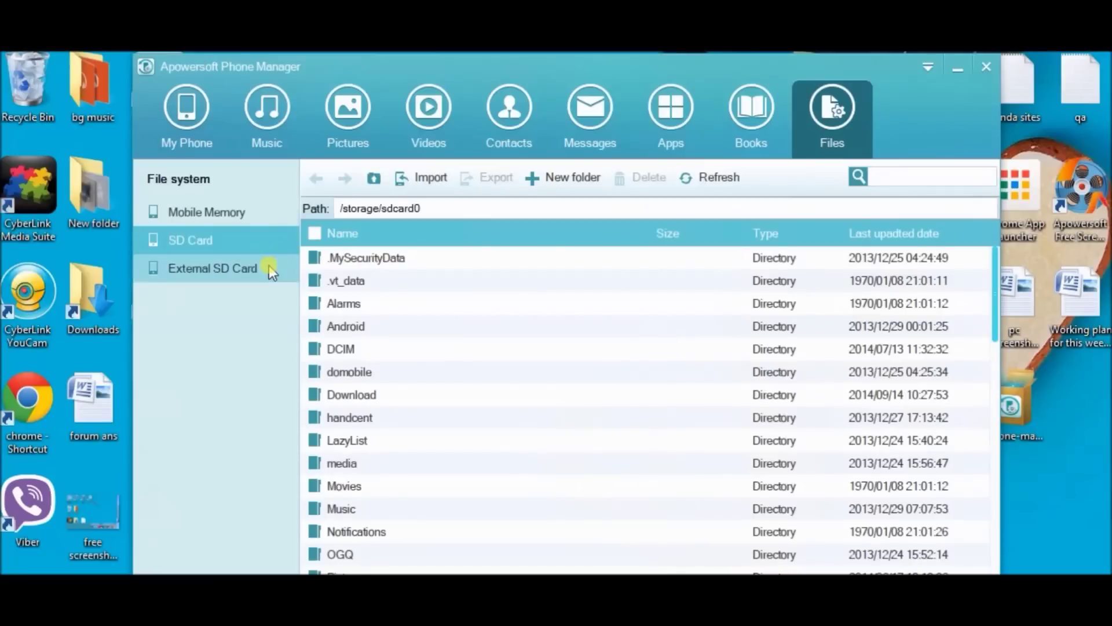
left_click(269, 266)
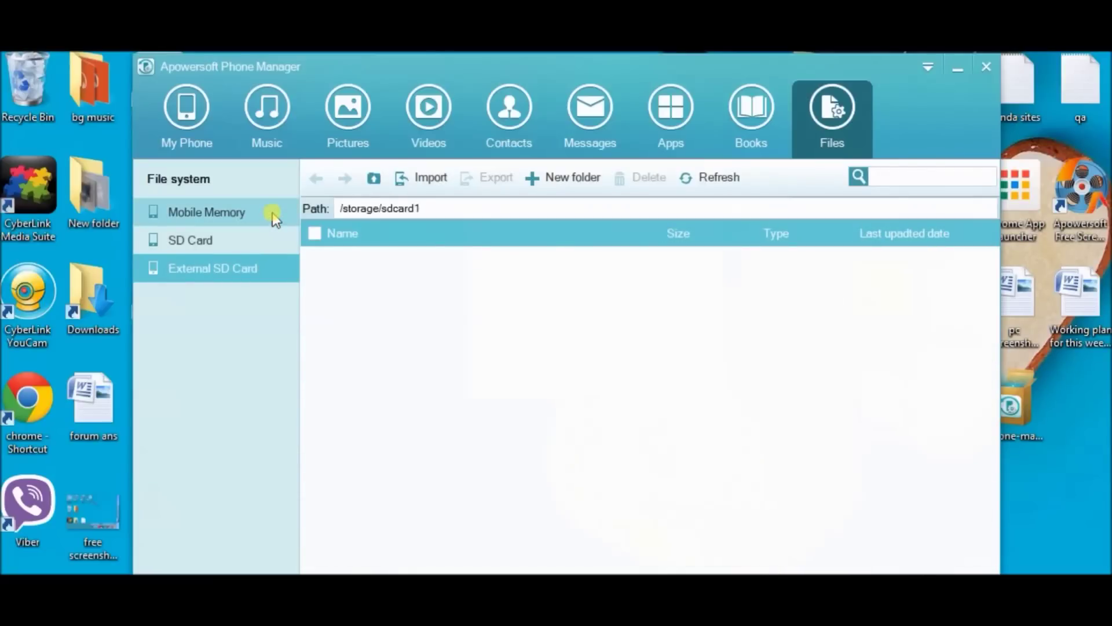
left_click(206, 138)
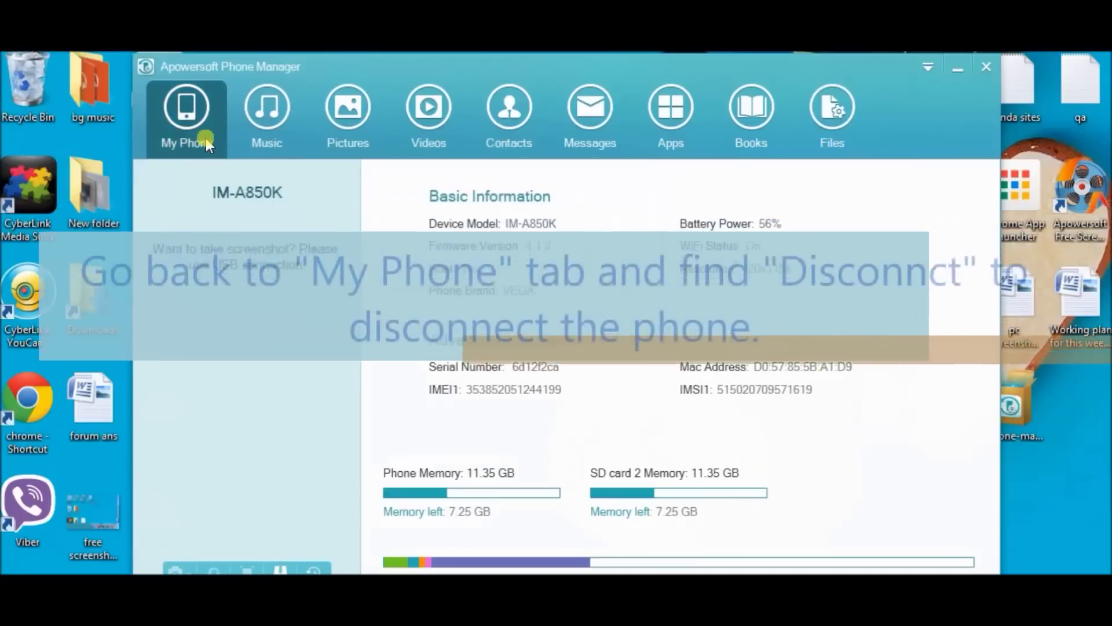
Move the window up to show the bottom of the My Phone page and disconnect the phone
left_click_drag(714, 63, 707, 52)
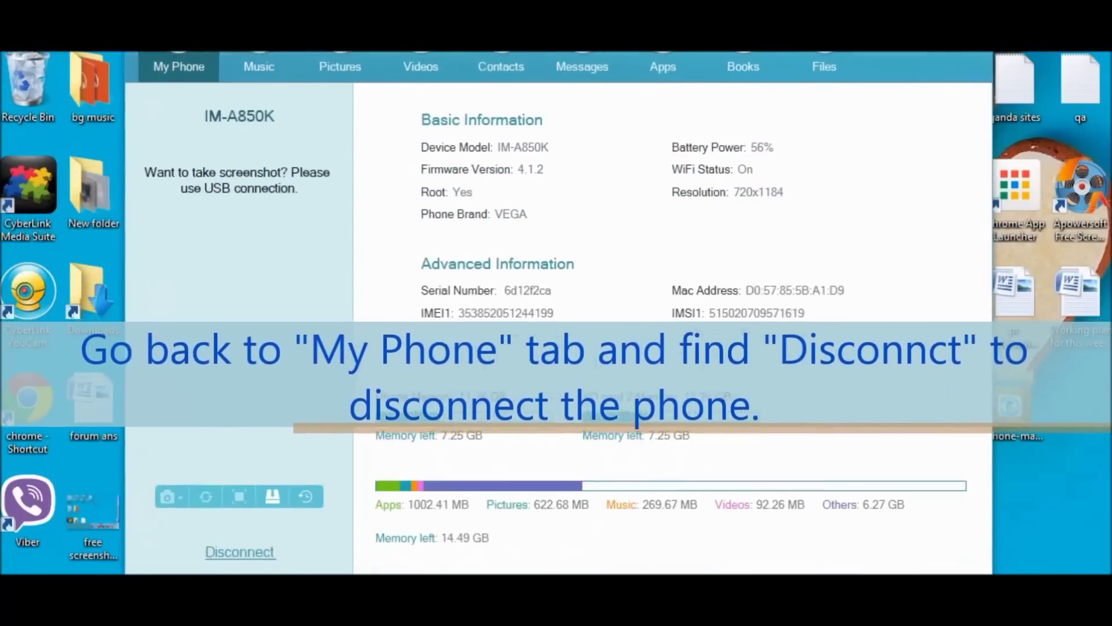
left_click_drag(540, 93, 540, 61)
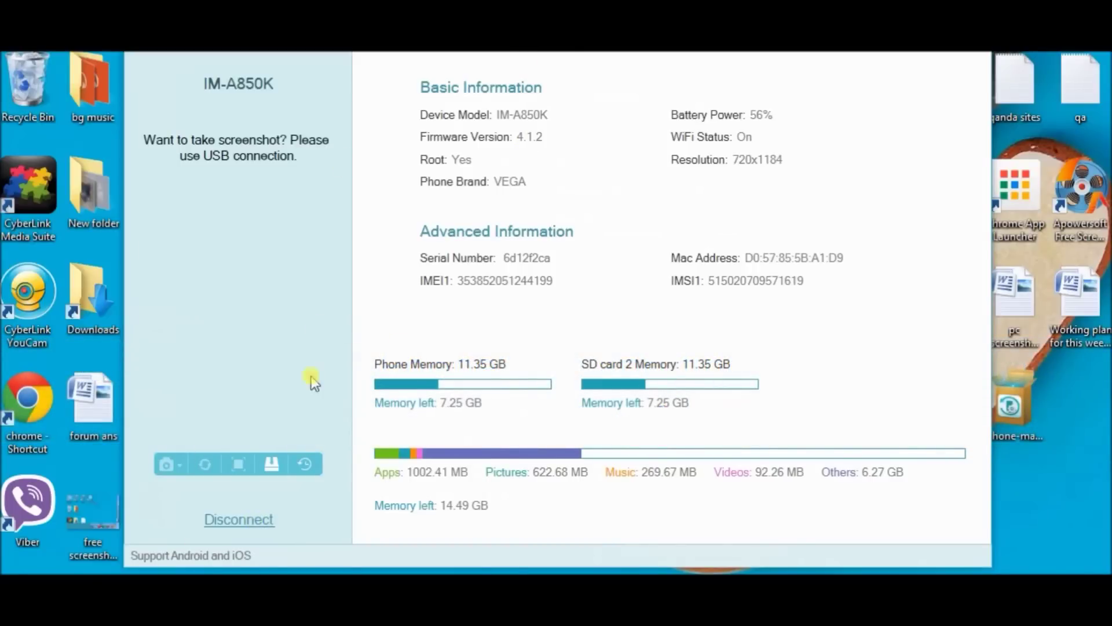
left_click(243, 522)
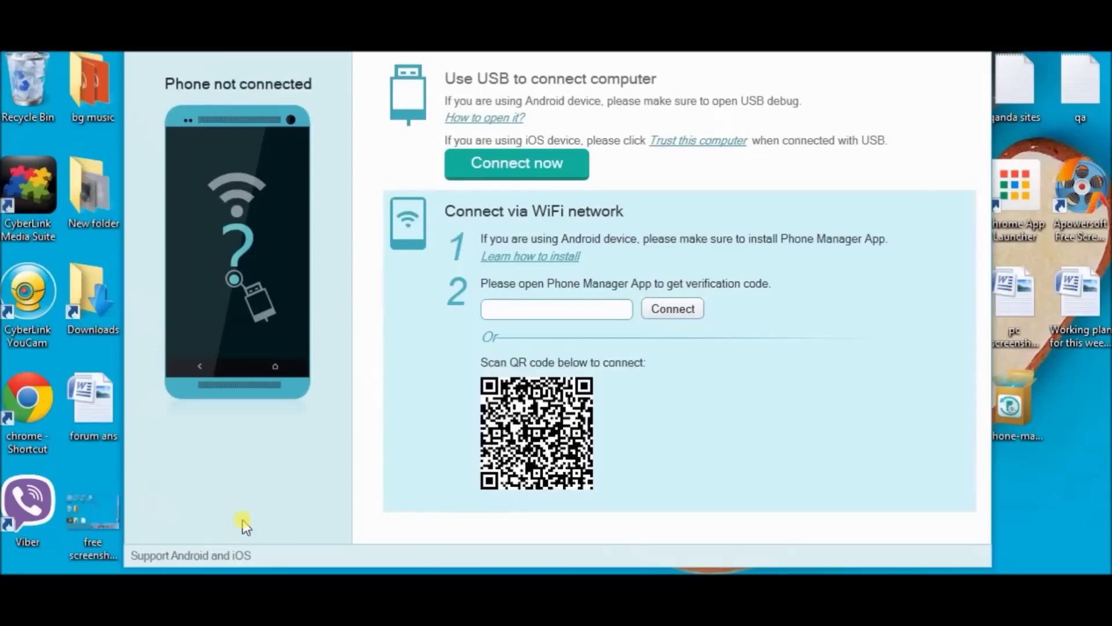